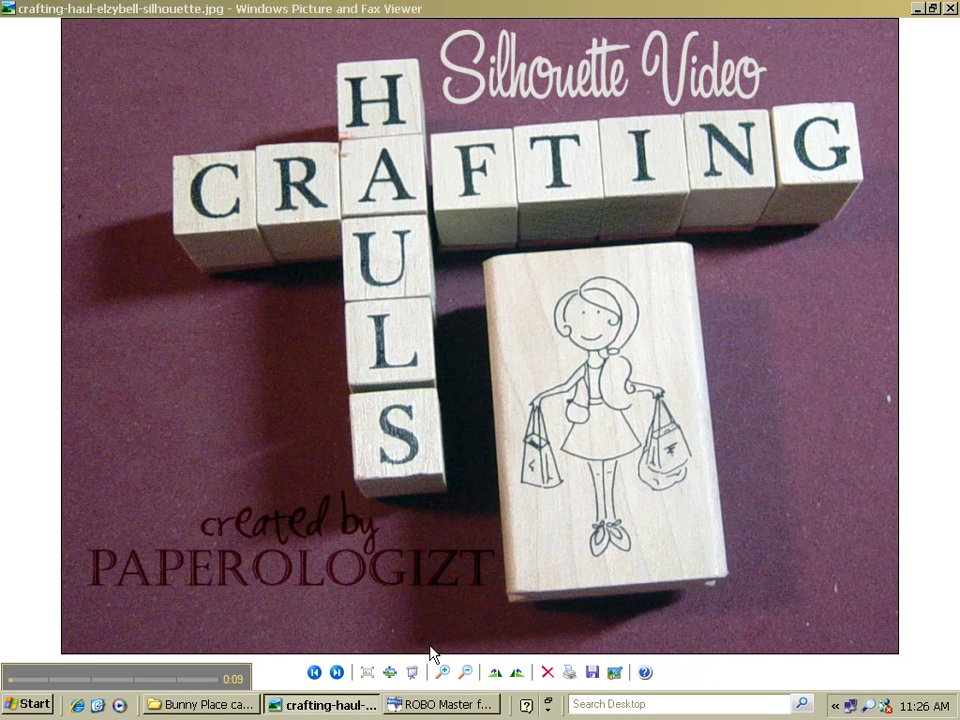
View the next photo, bunny-placecard.jpg, and minimise the picture viewer and the Bunny Place cards folder.
click(340, 675)
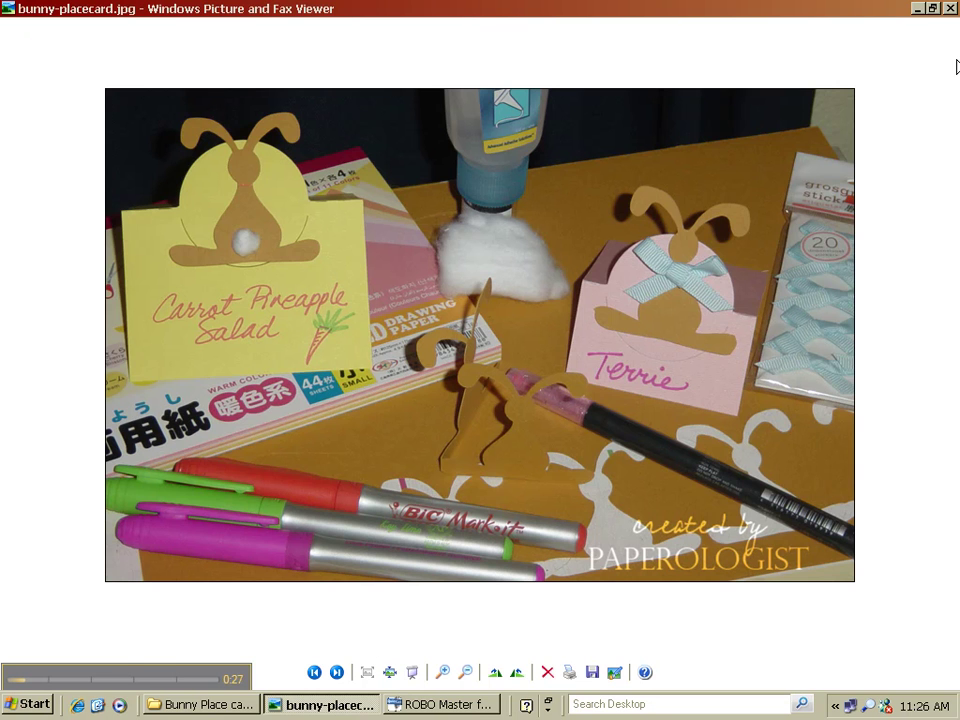
click(917, 9)
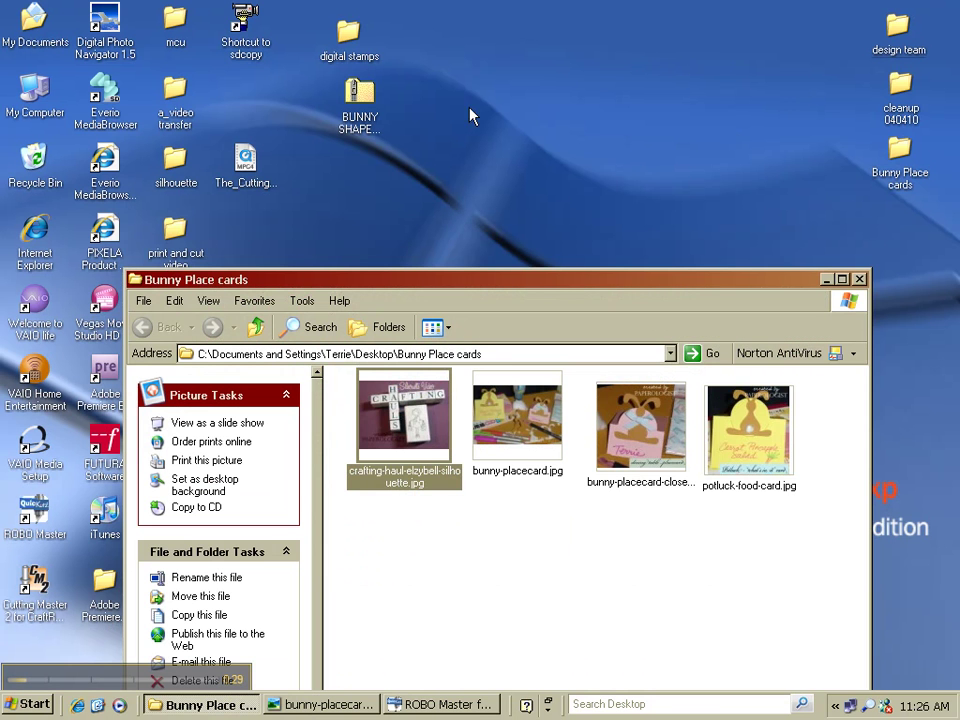
click(826, 279)
Move BUNNY SHAPED CARD.zip to the middle of the desktop and open it in a narrowed window.
drag(358, 96, 508, 272)
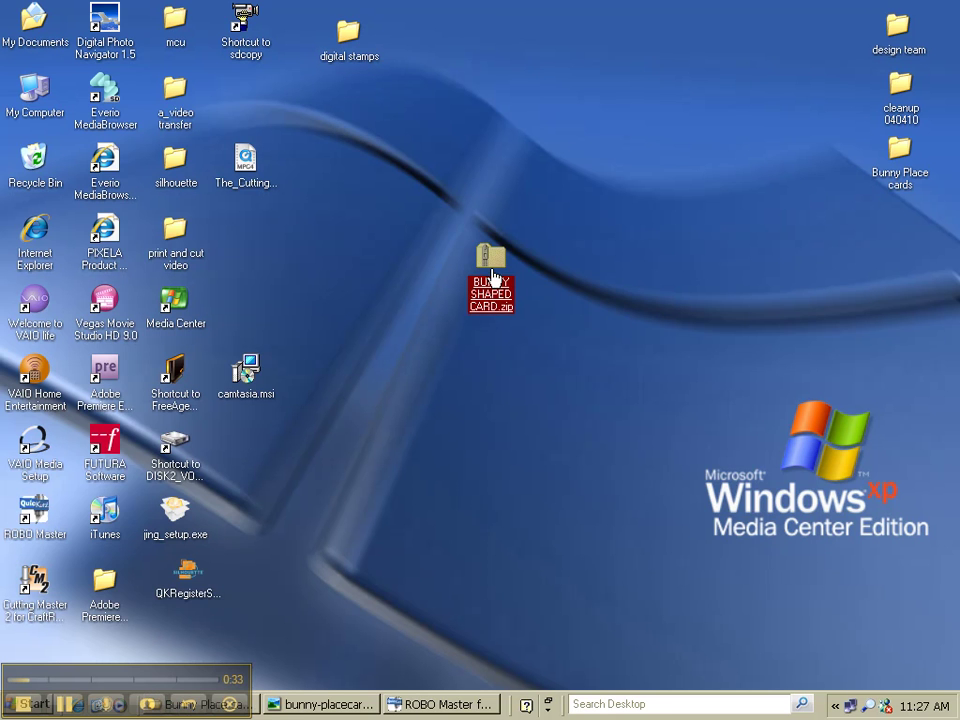
click(493, 265)
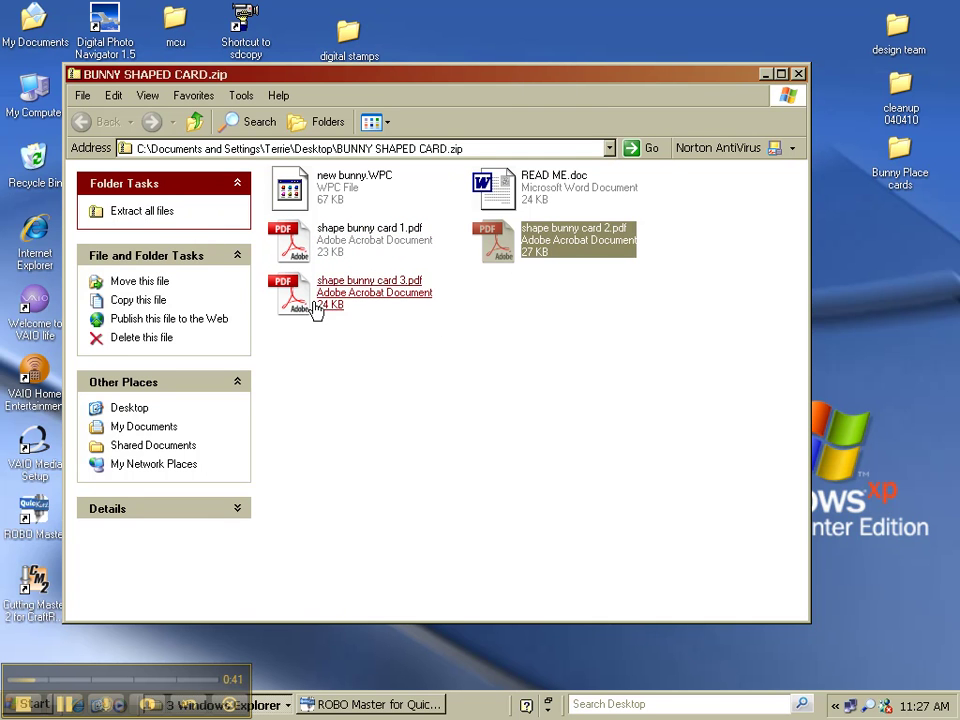
click(349, 199)
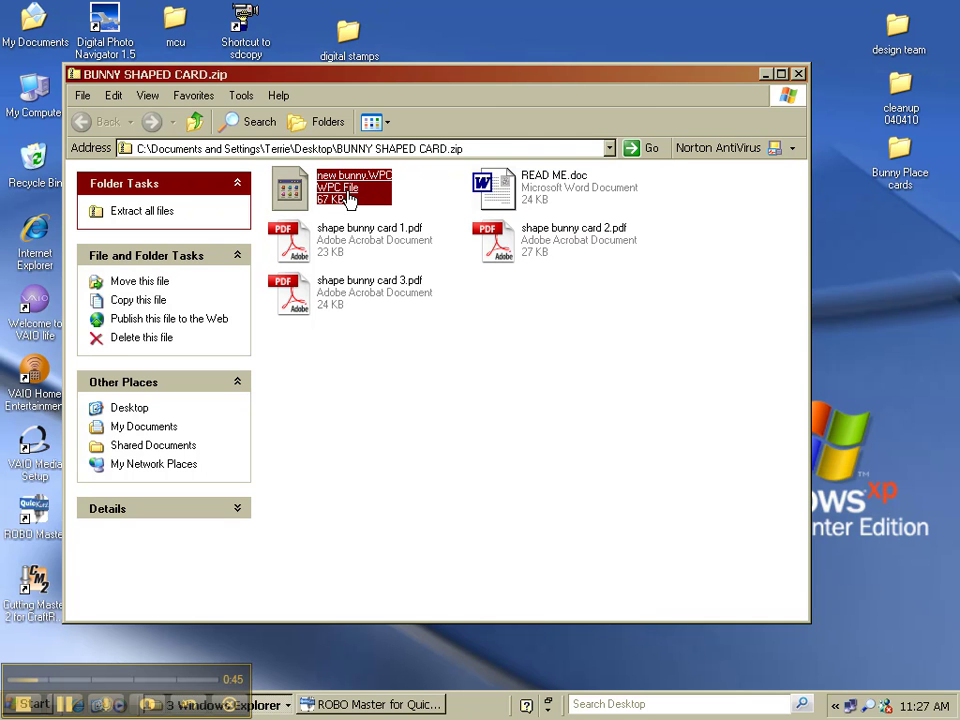
drag(806, 435, 652, 409)
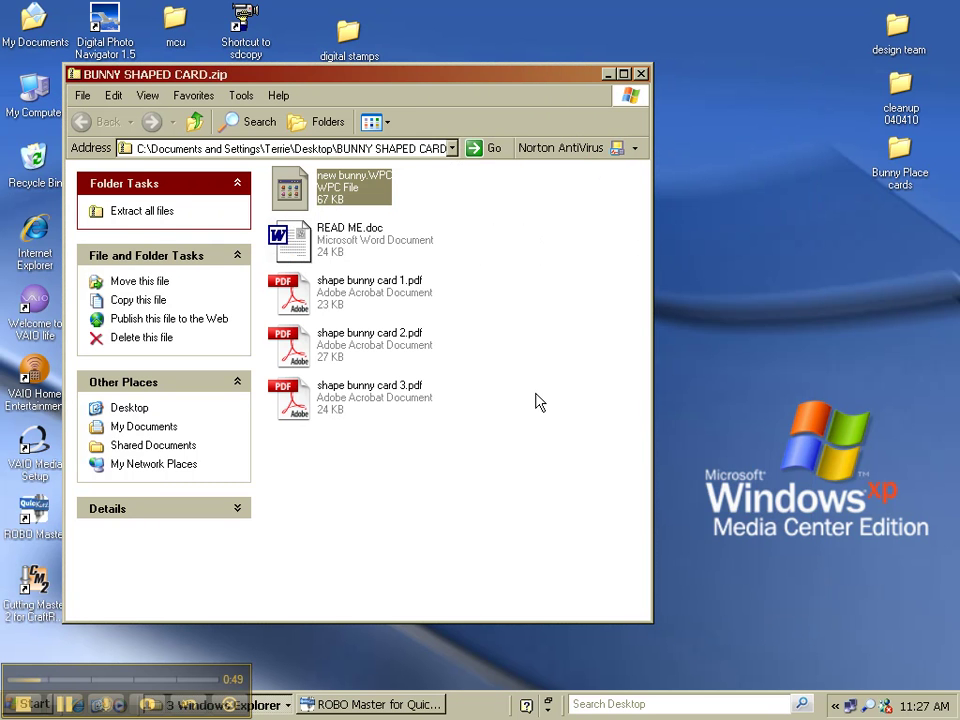
Extract all files from the archive to the BUNNY SHAPED CARD folder, show them, and close the archive window.
click(131, 216)
click(308, 352)
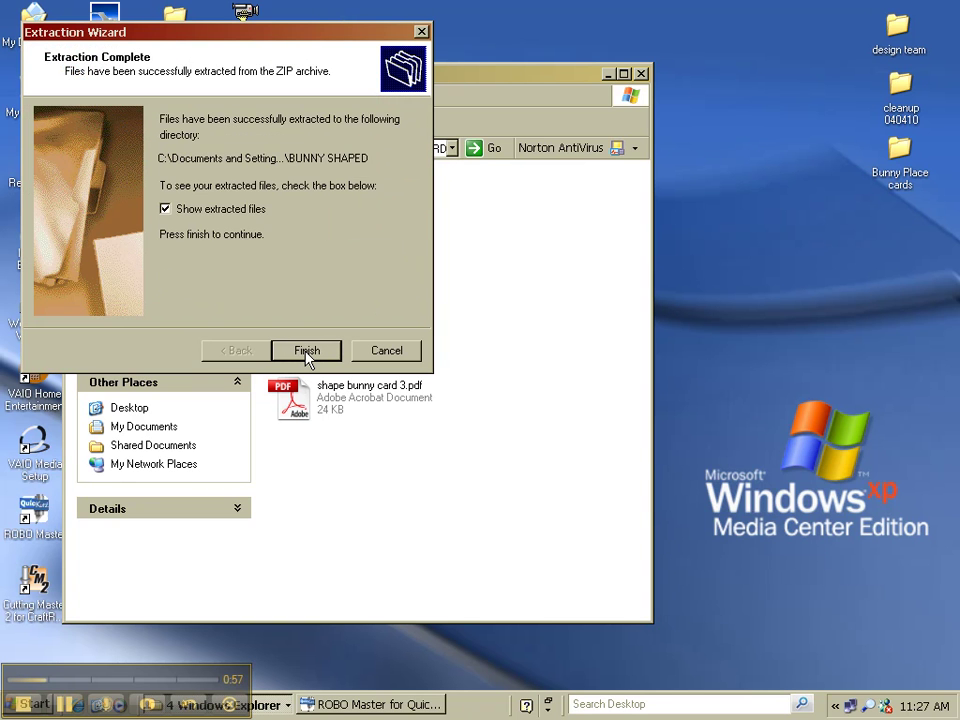
click(307, 351)
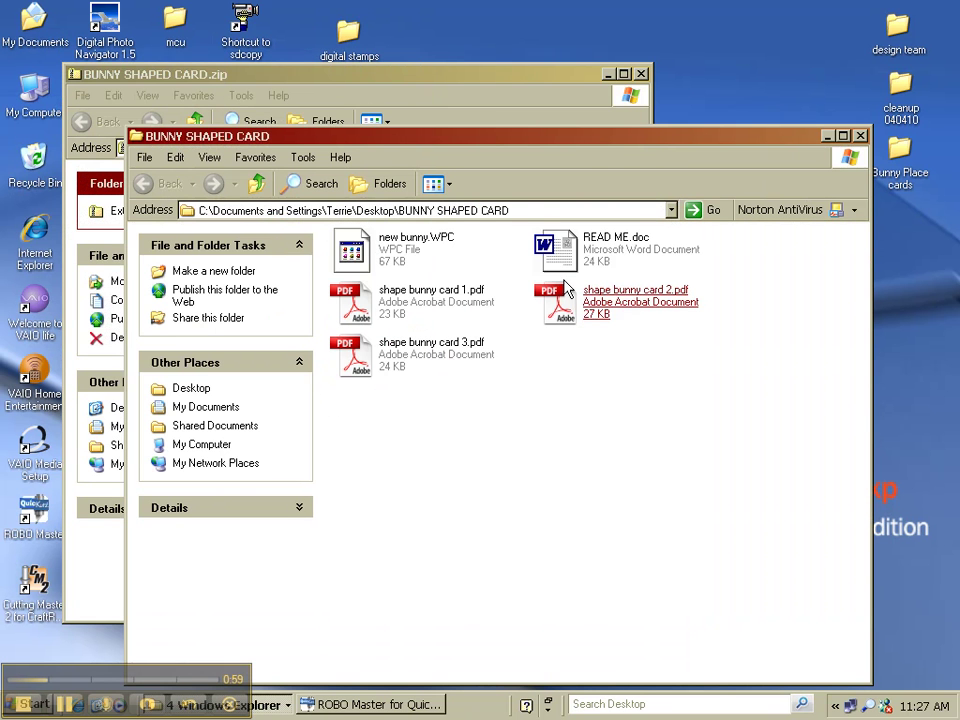
click(424, 79)
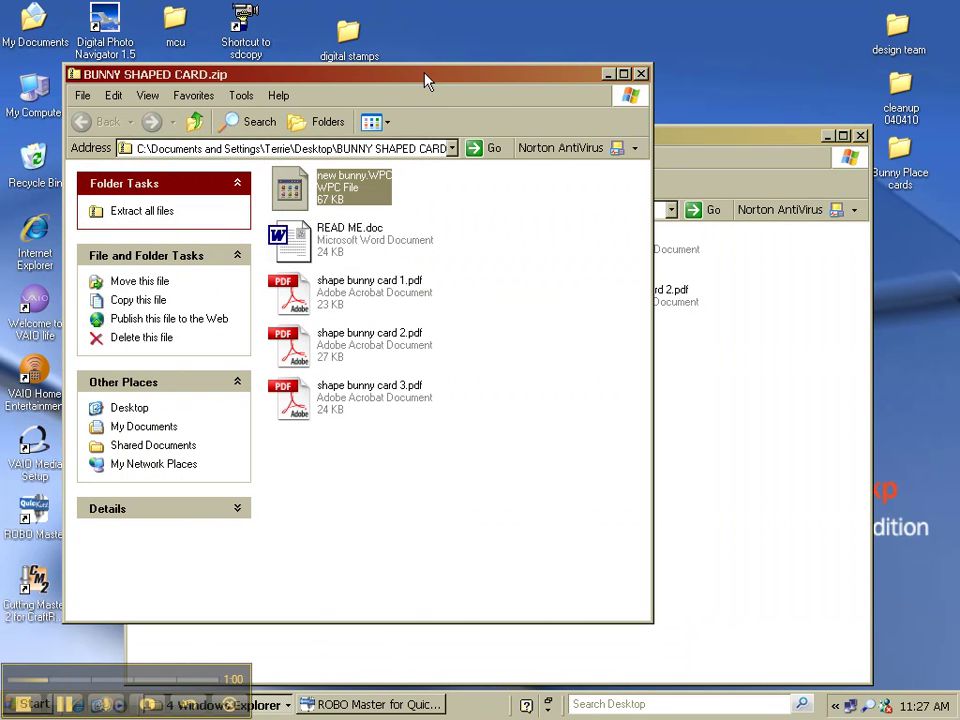
click(642, 75)
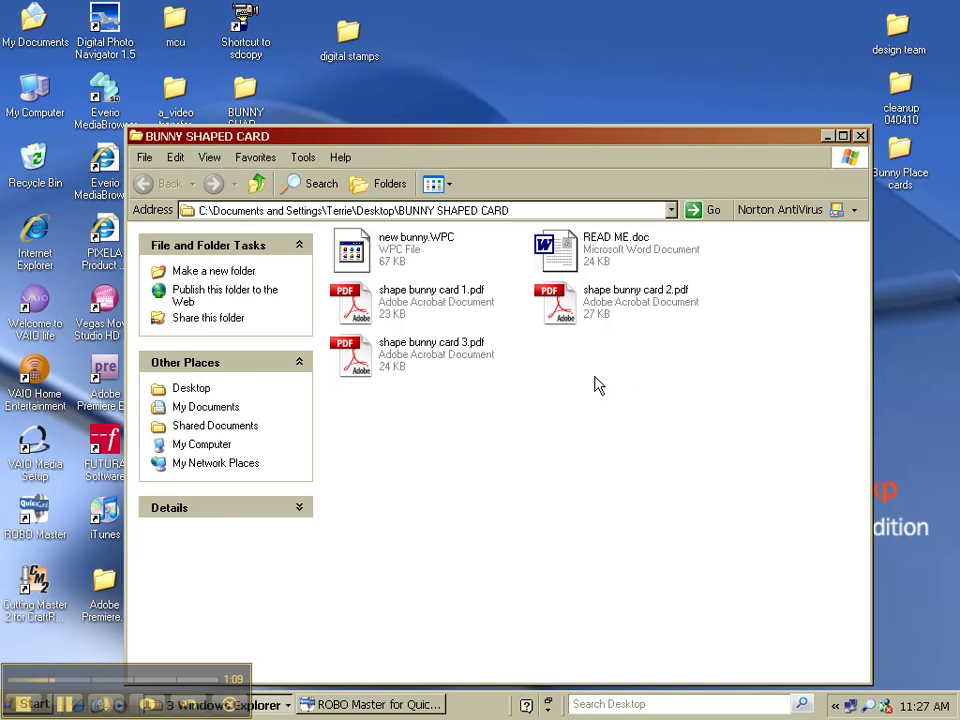
Open shape bunny card 1.pdf and crop about 0.6 in off the left and 1.93 in off the right, excluding the text labels.
double_click(358, 308)
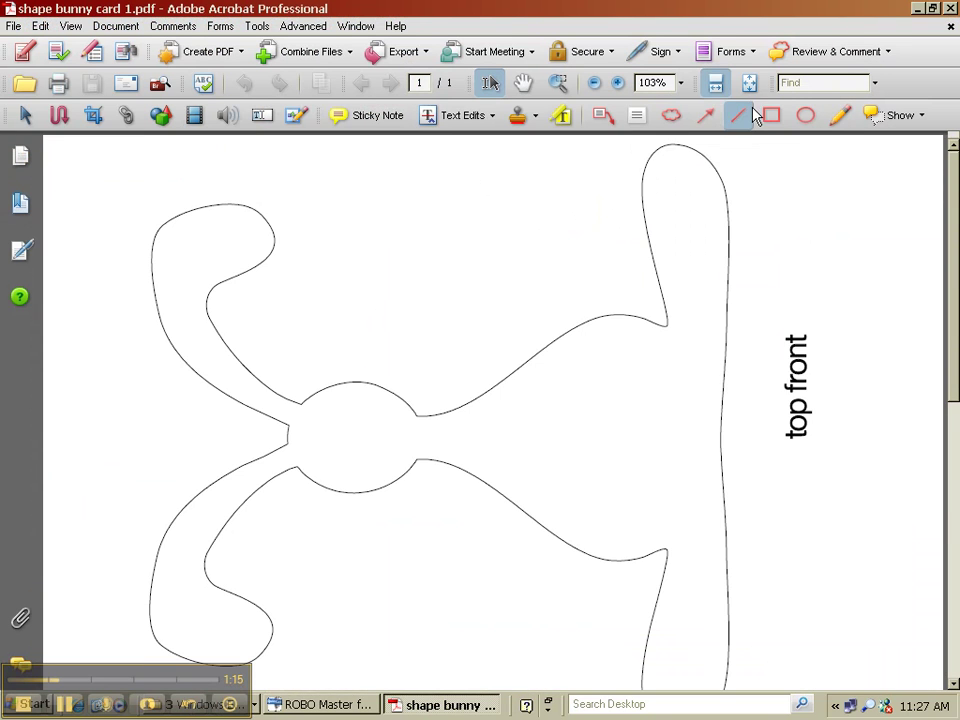
click(755, 88)
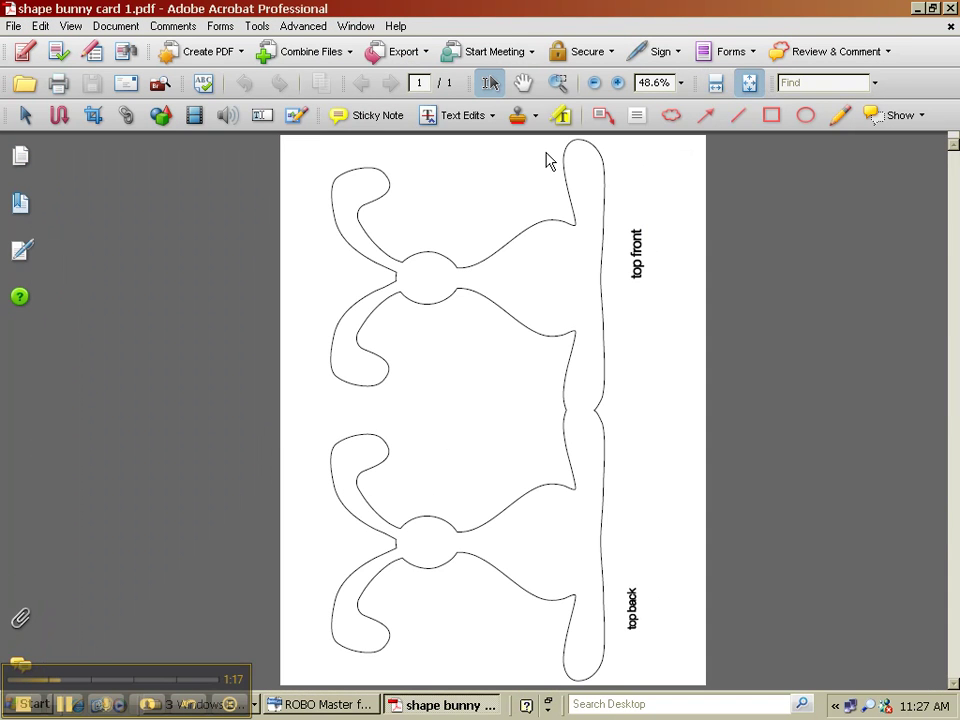
click(93, 117)
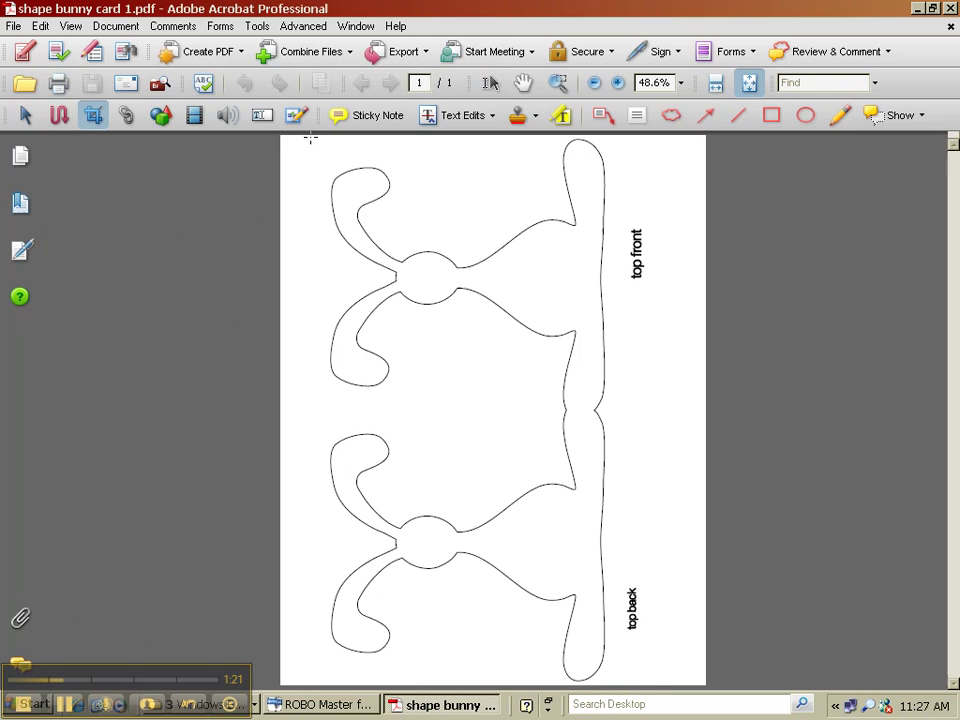
drag(310, 136, 608, 684)
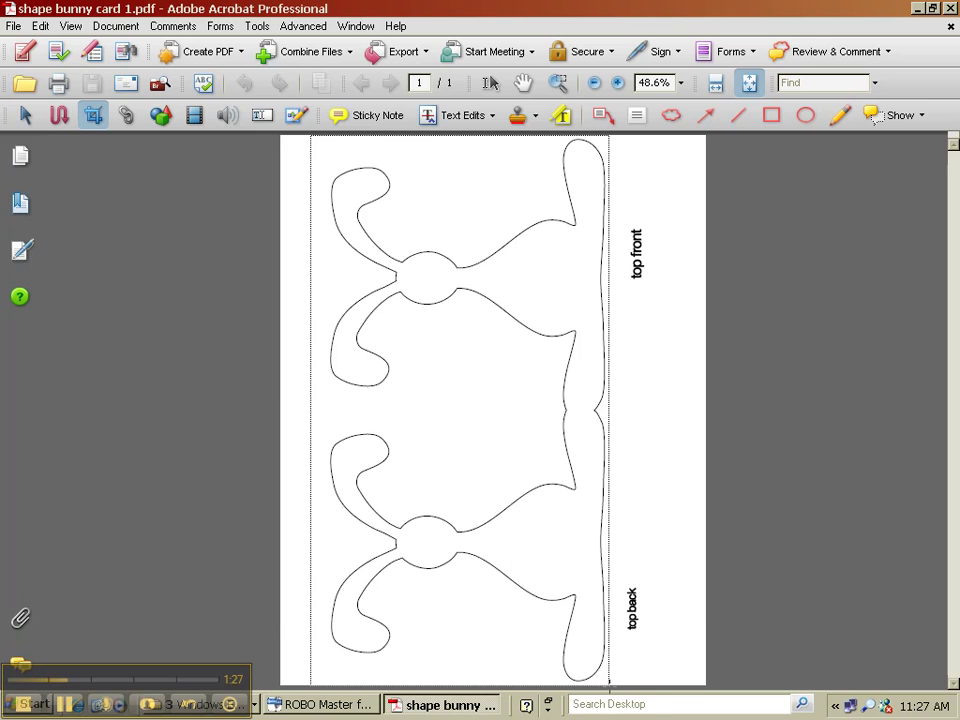
double_click(545, 532)
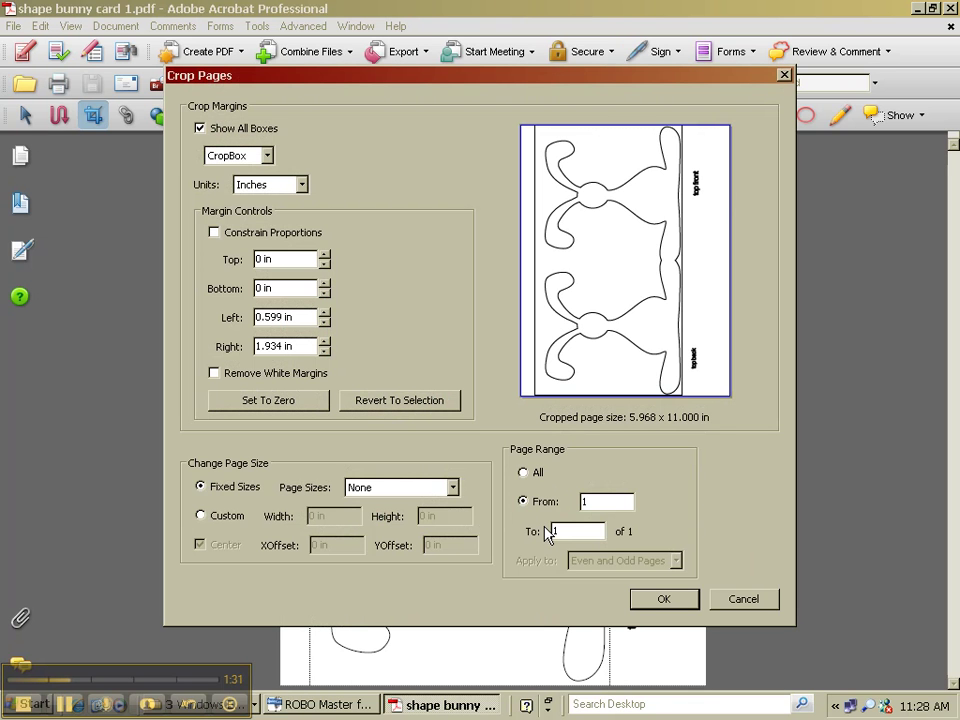
click(664, 598)
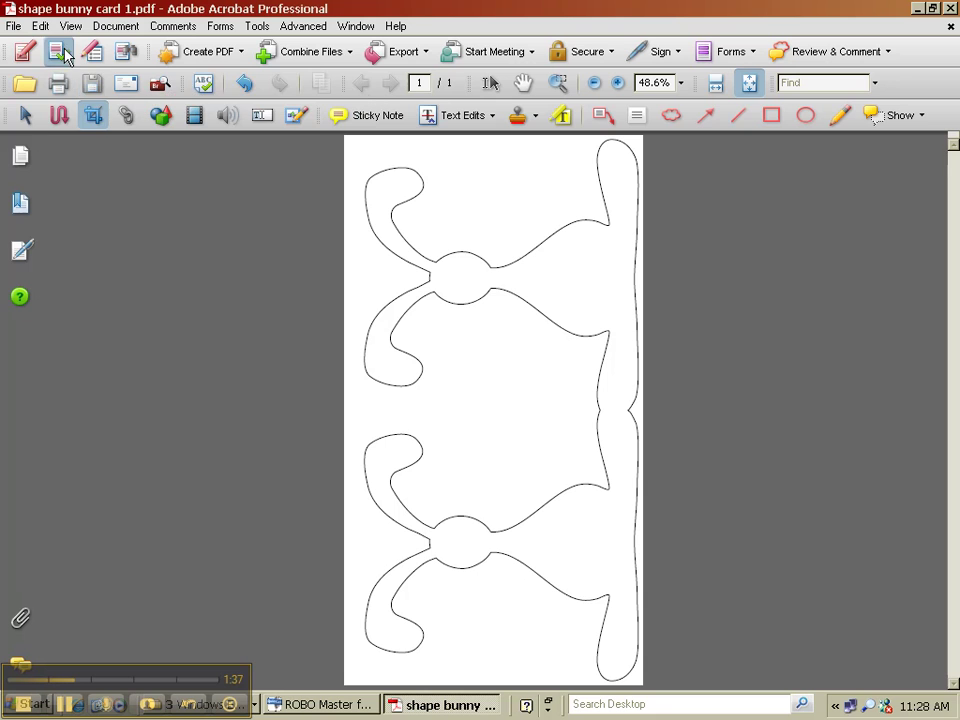
Save the cropped page as a JPEG named "shape bunny card 1 jpg.jpg" in the BUNNY SHAPED CARD folder.
click(14, 27)
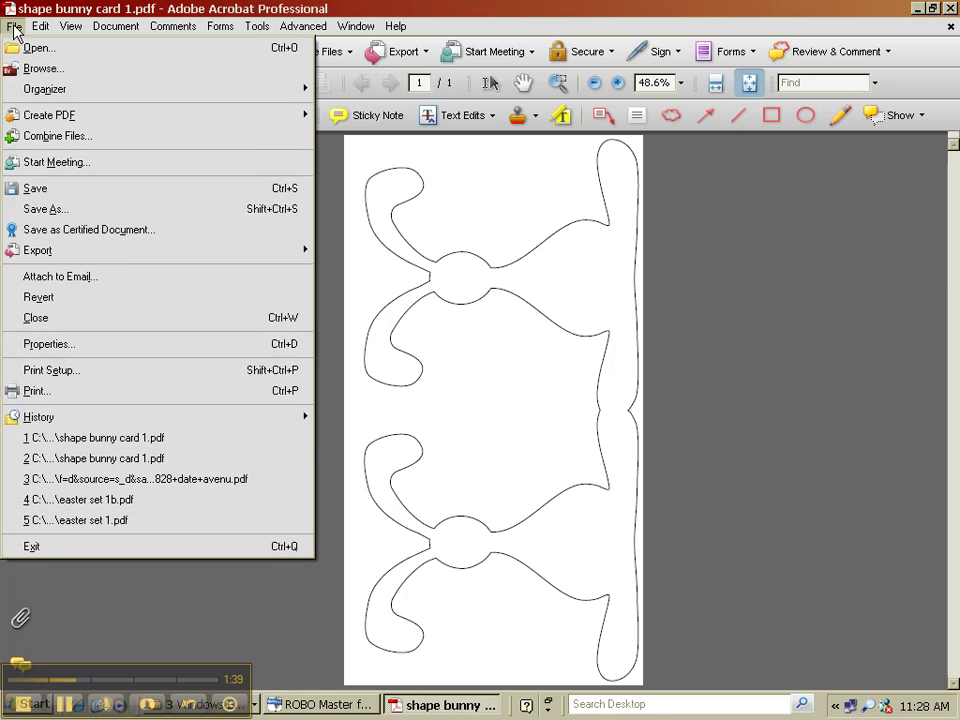
mouse_move(70, 251)
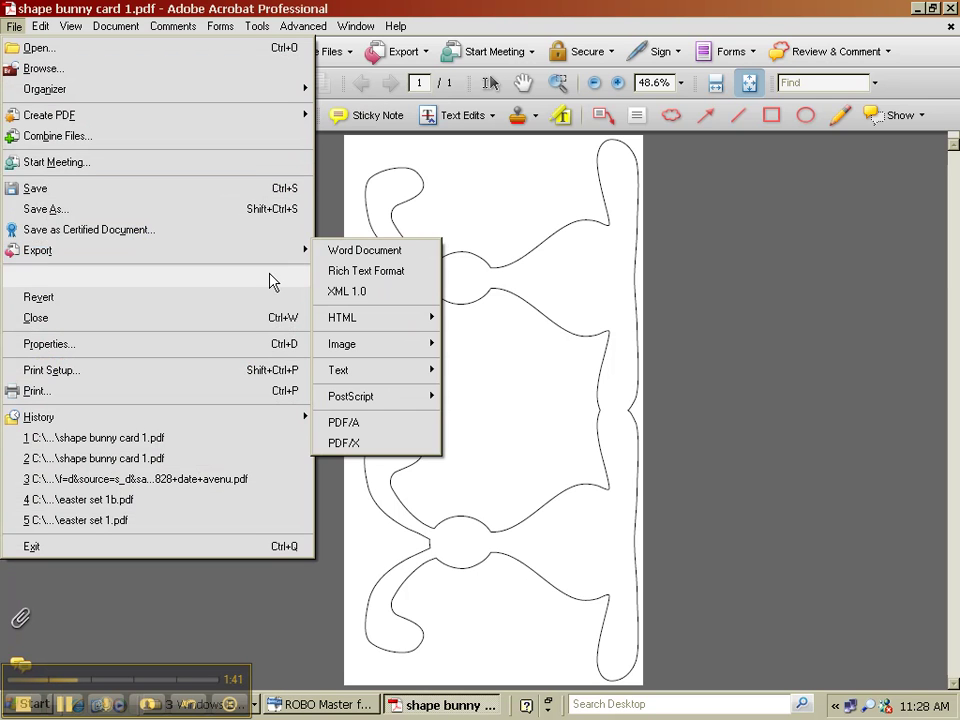
mouse_move(420, 345)
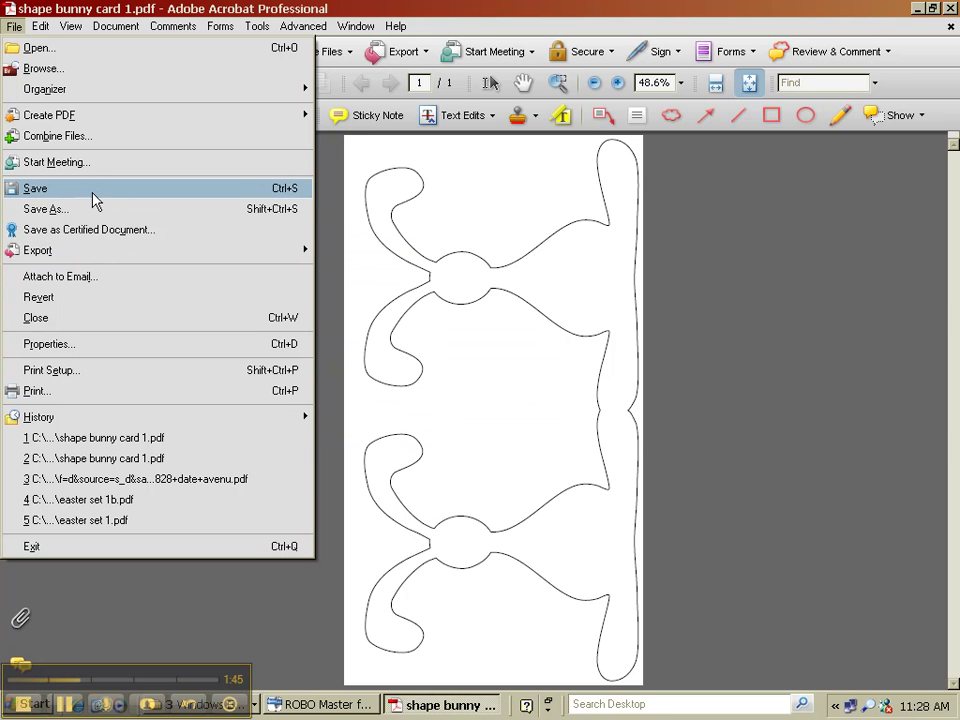
click(93, 216)
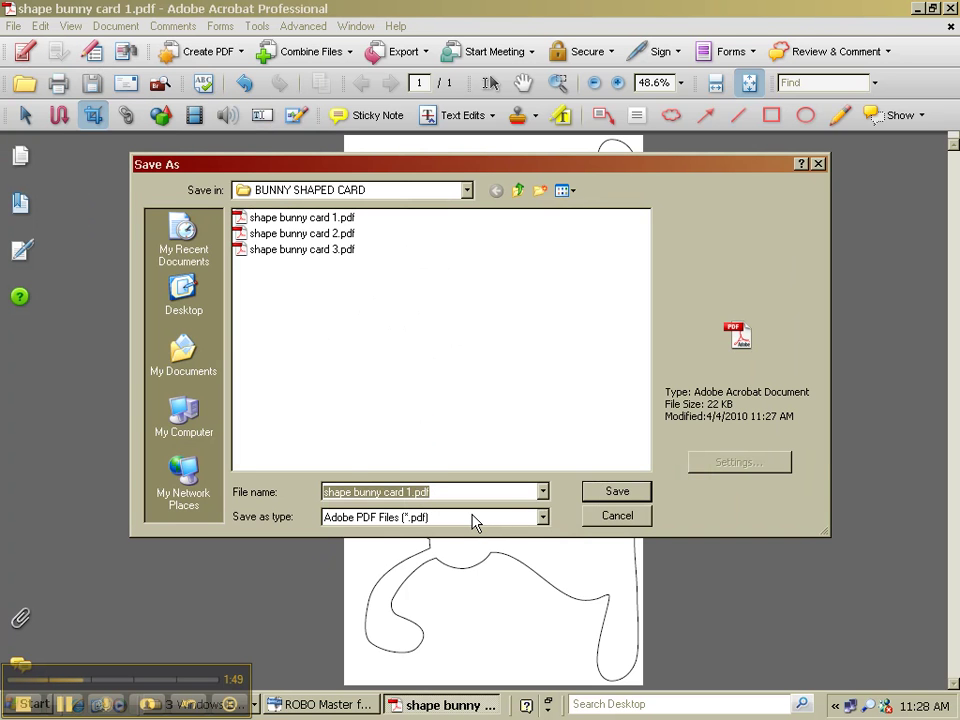
click(476, 519)
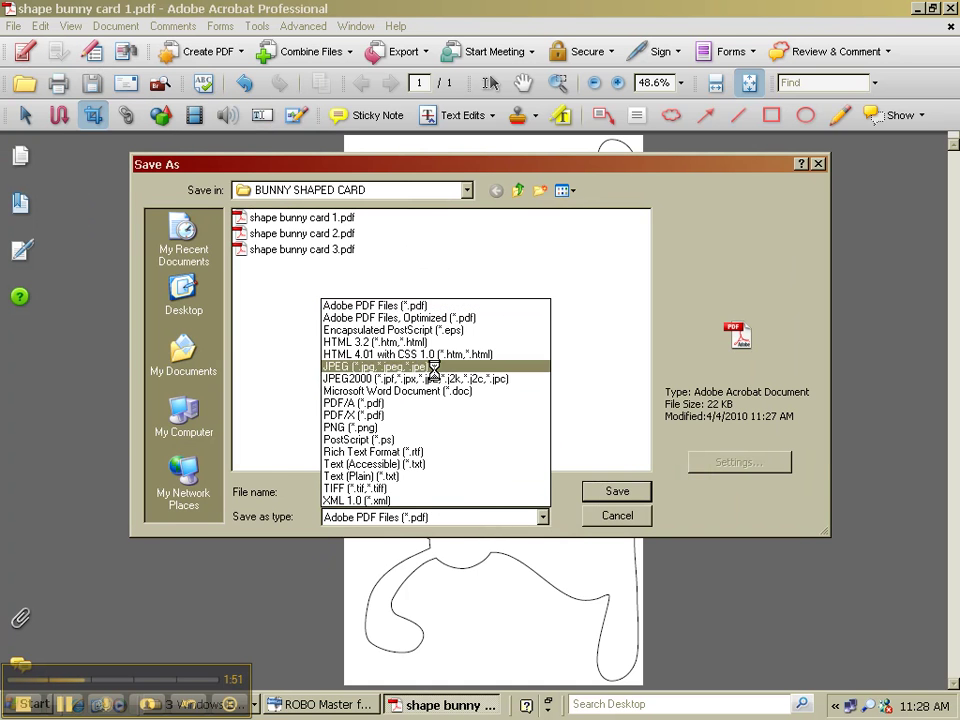
click(435, 367)
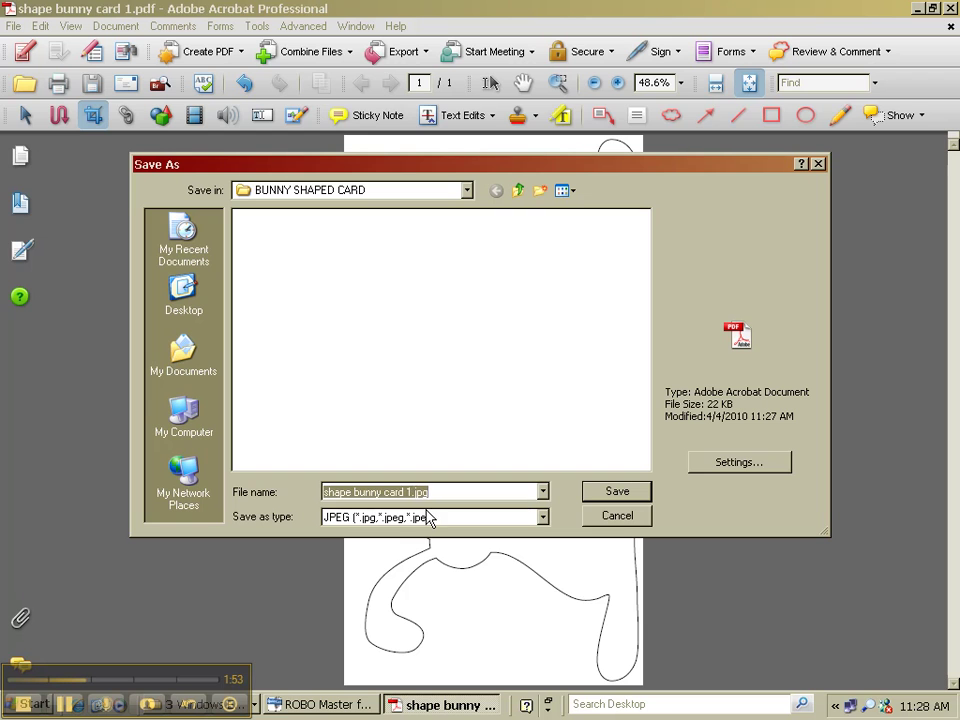
click(411, 492)
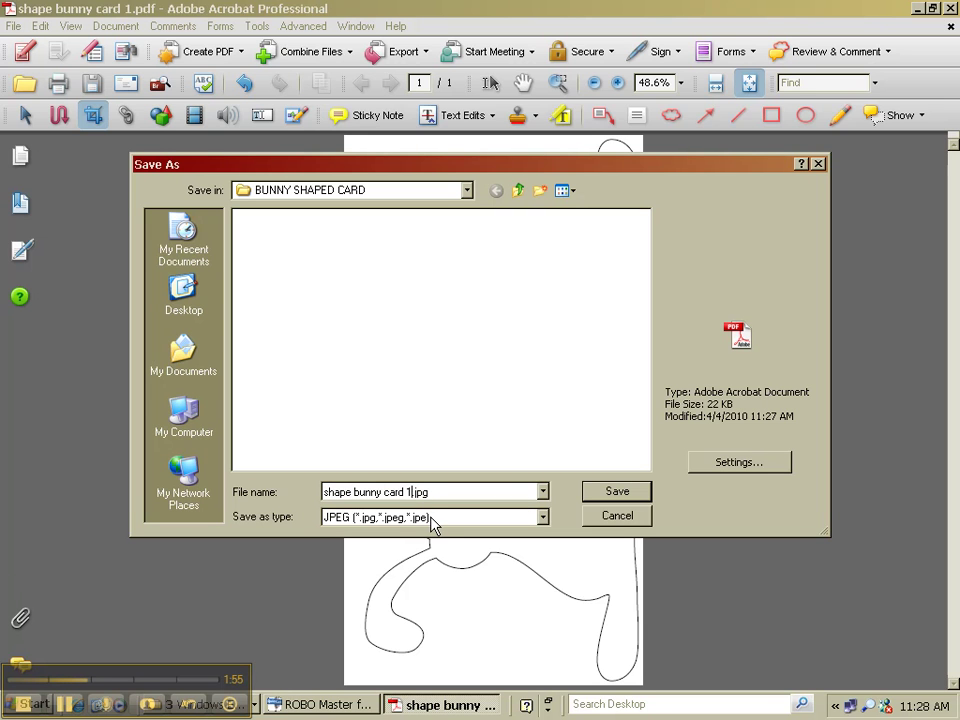
text(jpg)
key(Return)
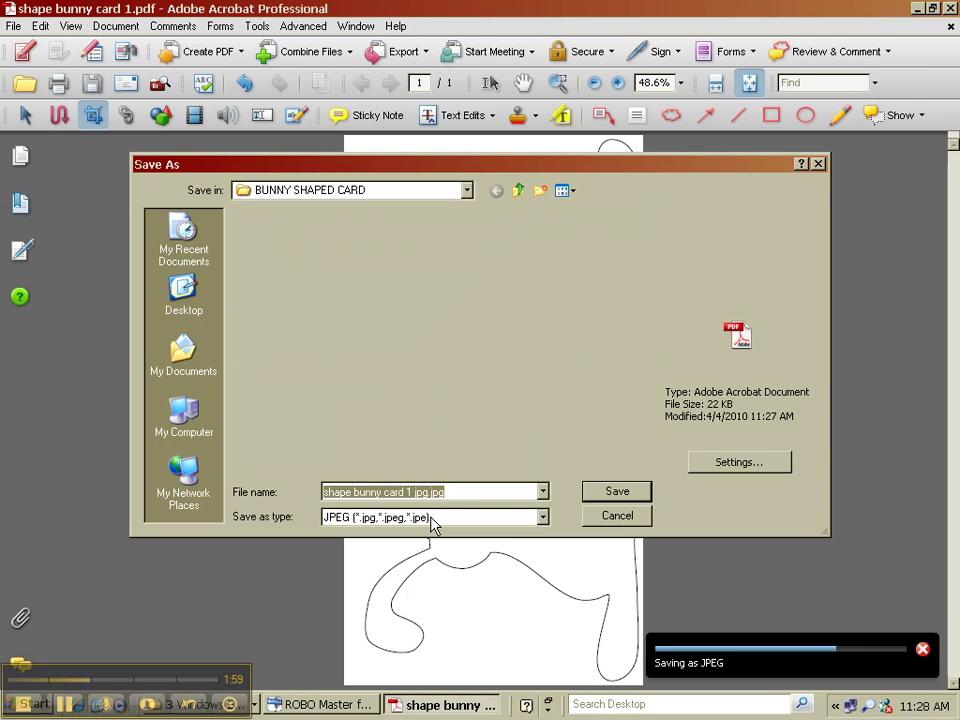
Save the cropped page as a PNG named "shape bunny card 1 png.png" in the same folder.
click(14, 27)
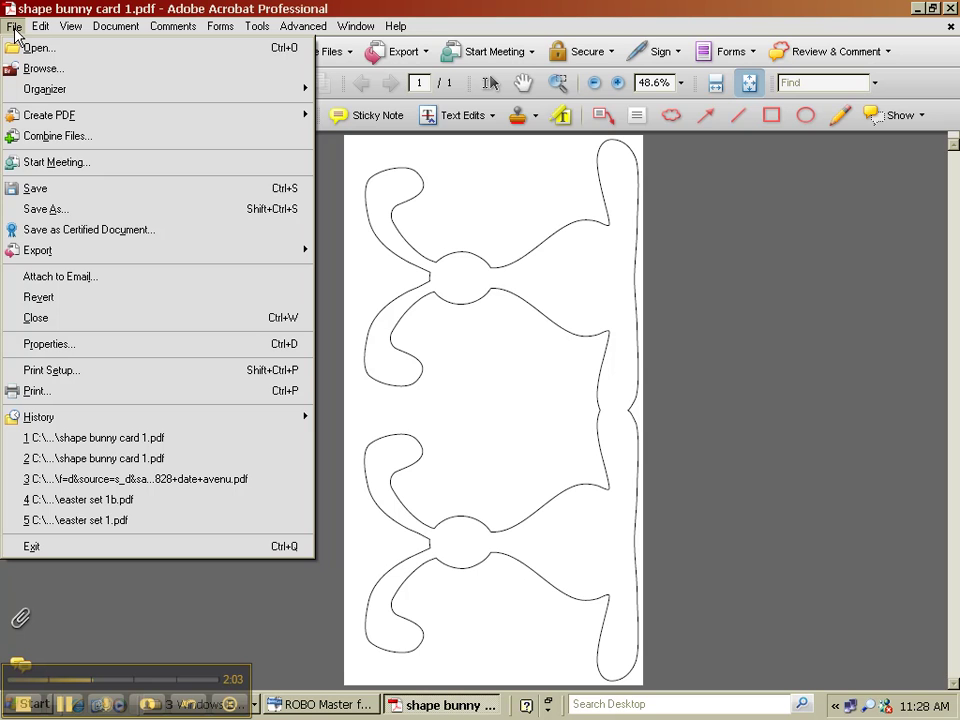
click(62, 212)
click(445, 517)
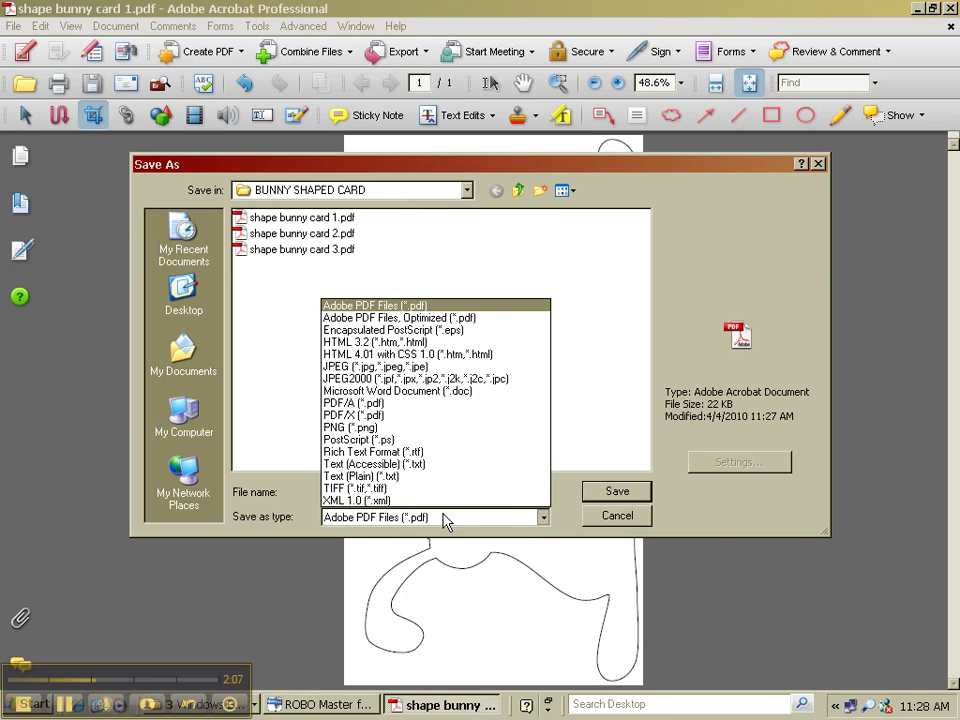
click(420, 427)
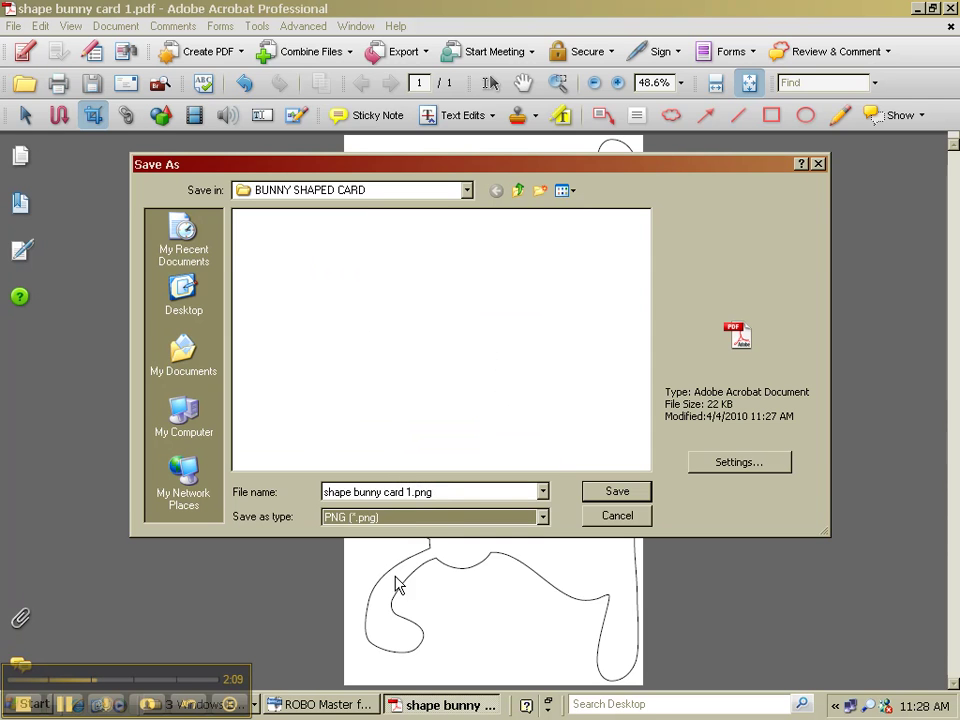
click(410, 492)
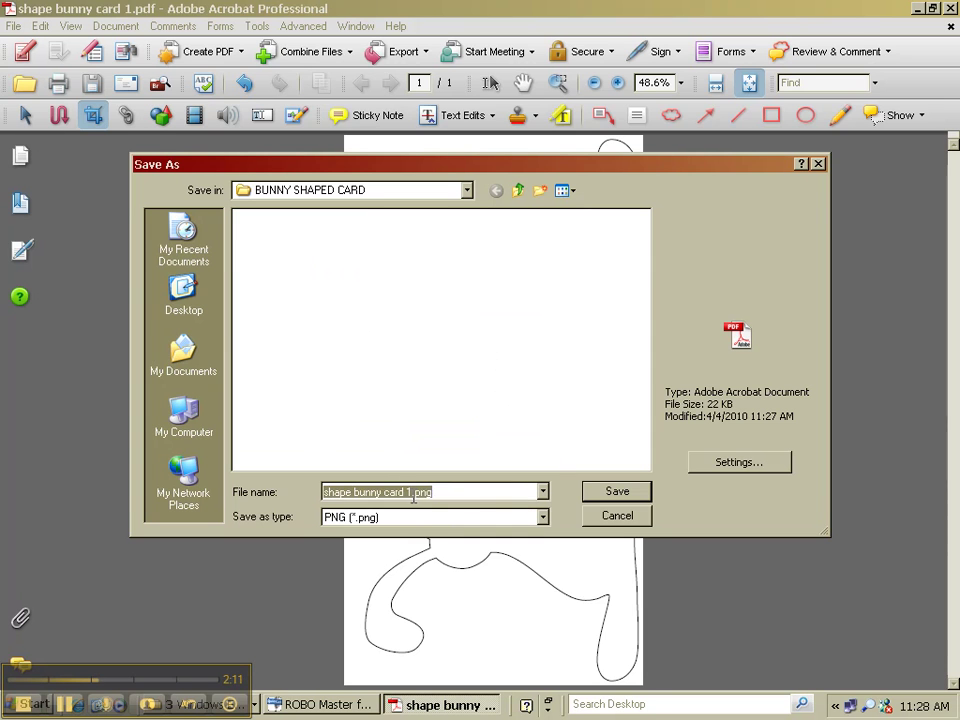
text(png)
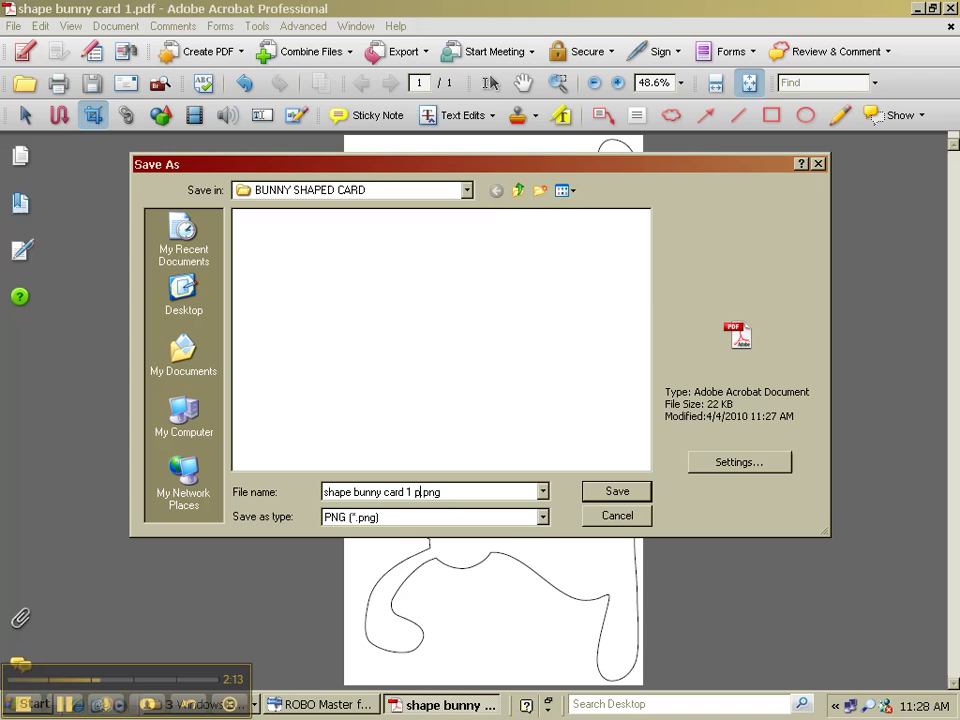
click(633, 491)
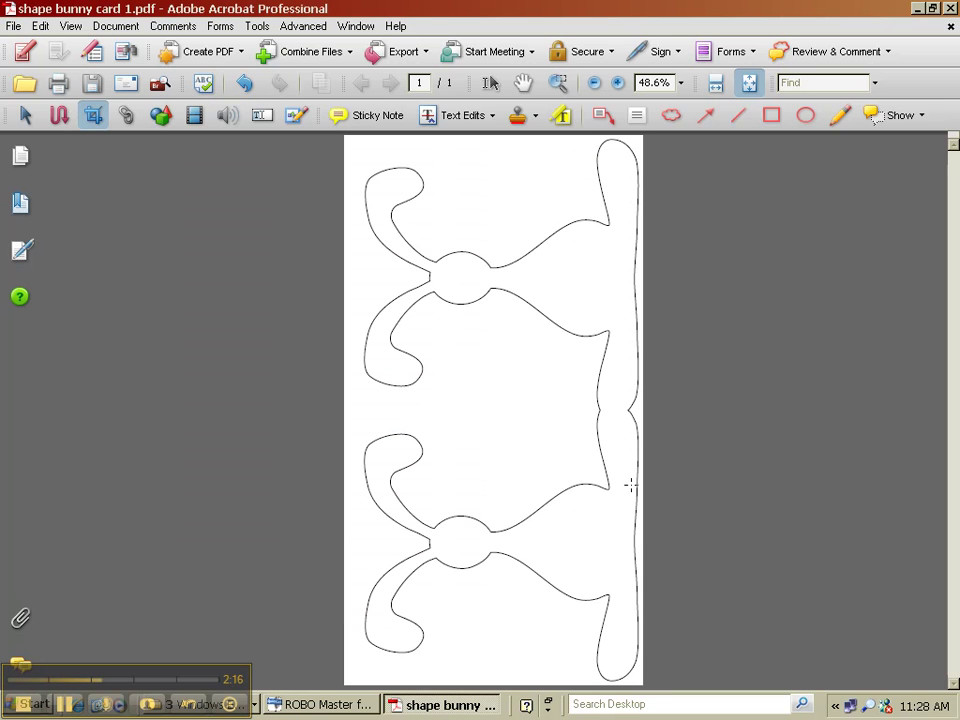
Switch to ROBO Master for QuicKutz and accept the document settings: User Size 2, landscape, without registration marks.
click(919, 9)
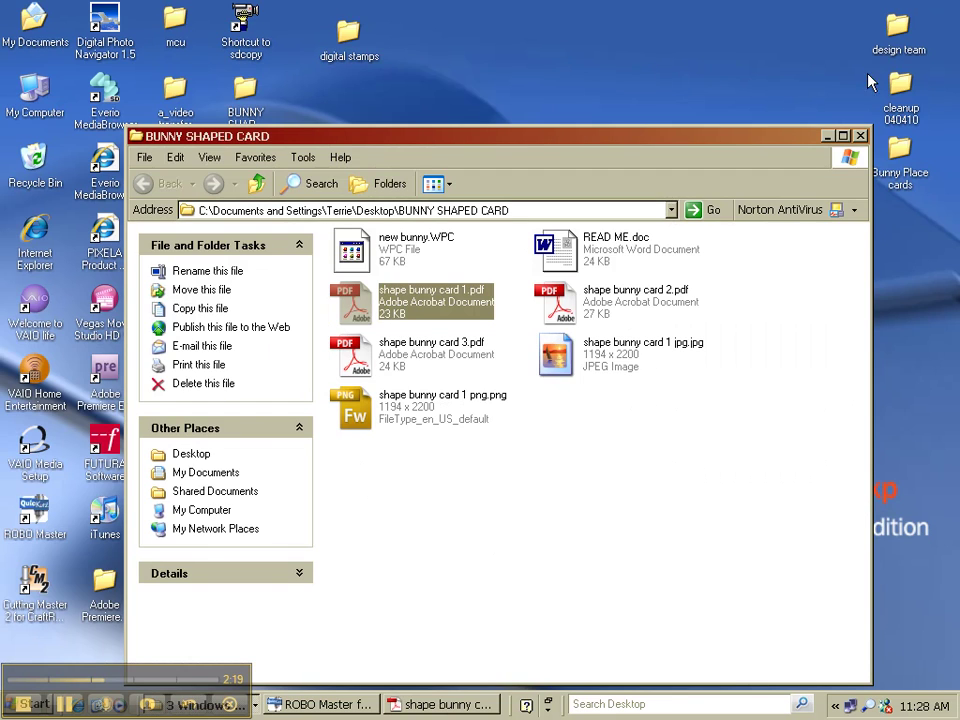
click(318, 704)
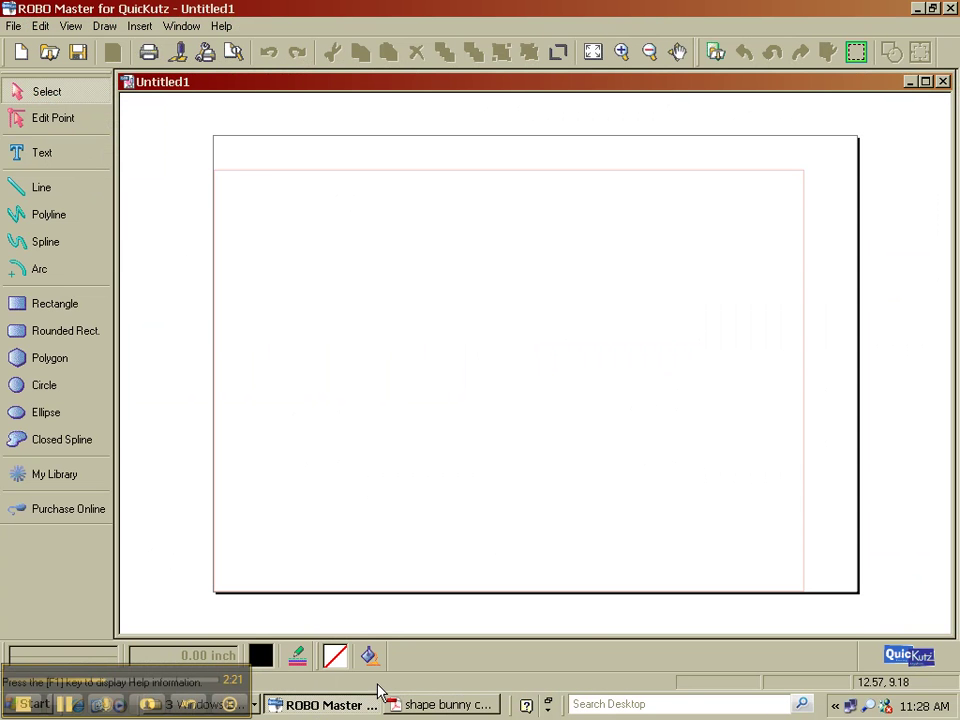
click(14, 26)
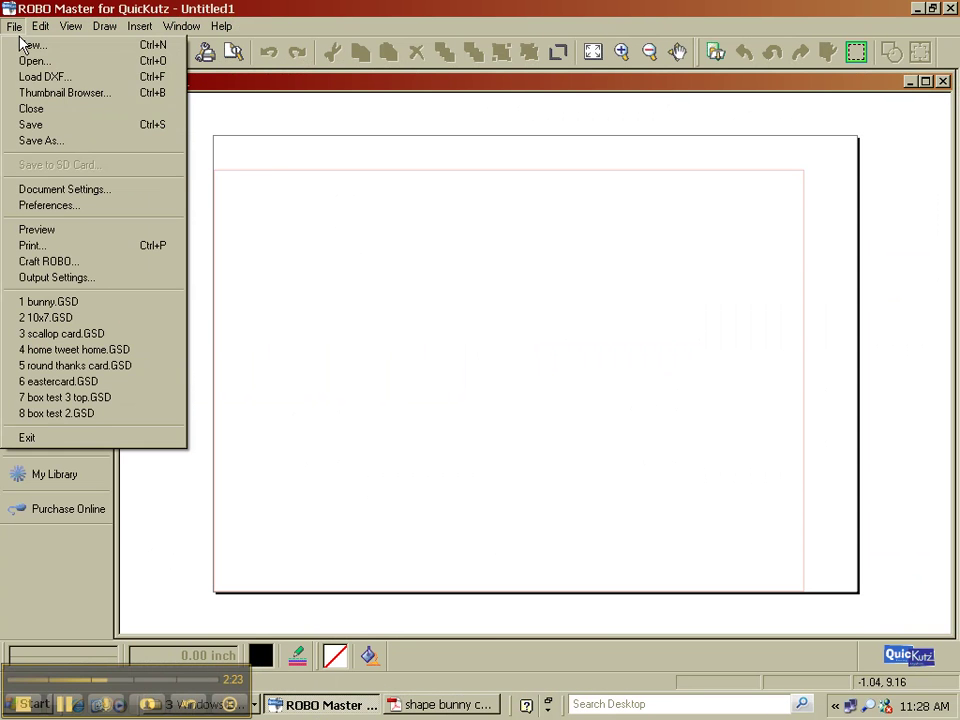
click(36, 189)
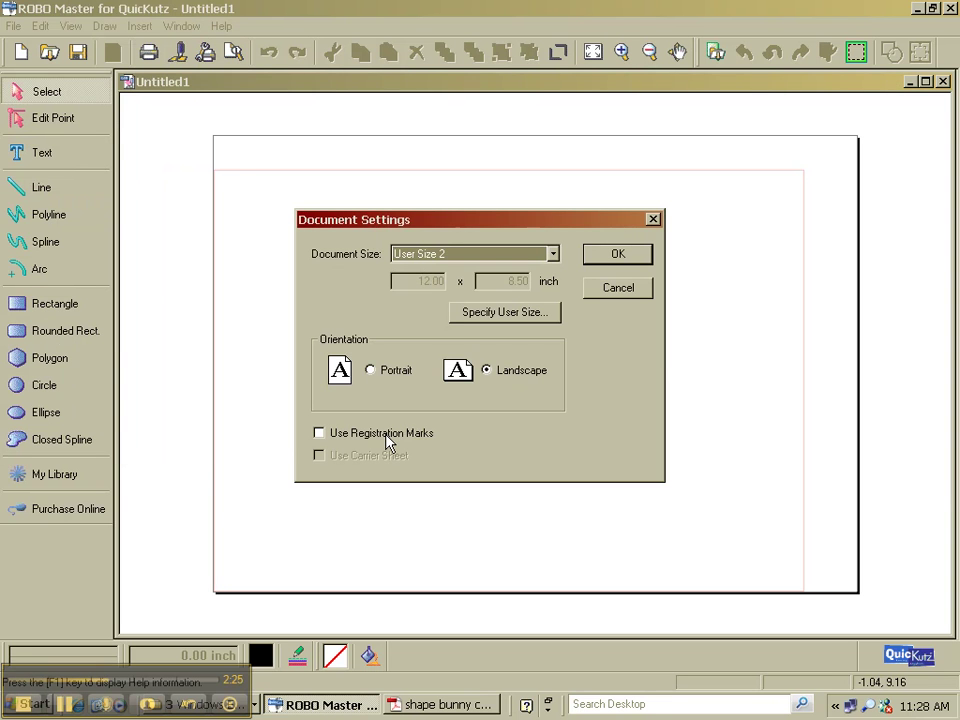
click(615, 256)
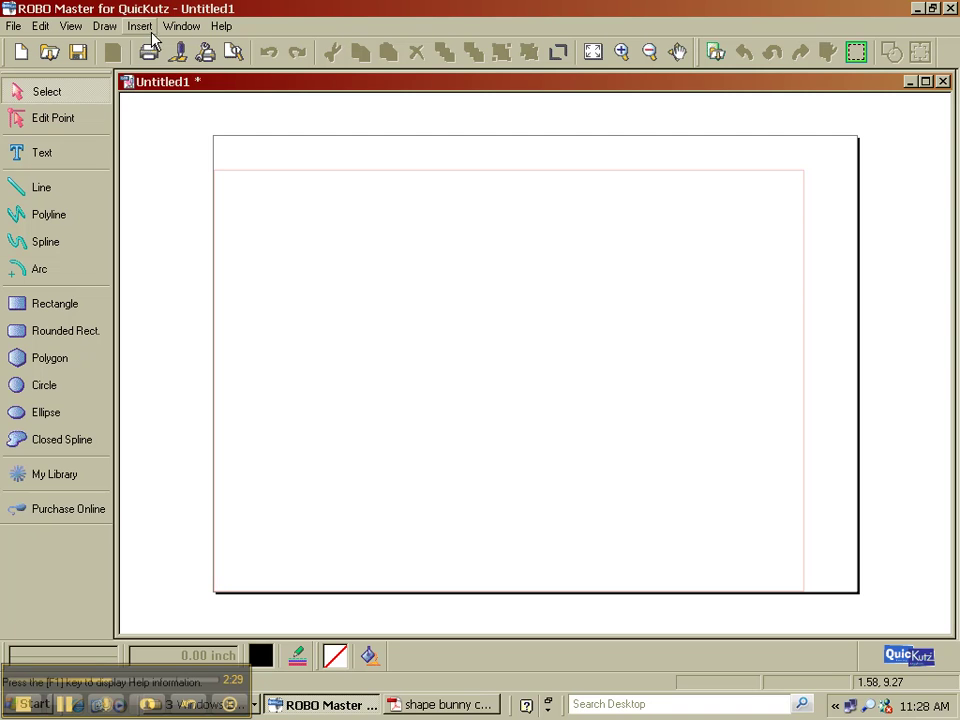
Try to insert the image file "shape bunny card 1 jpg.jpg" from the BUNNY SHAPED CARD folder into the drawing.
click(141, 28)
click(153, 86)
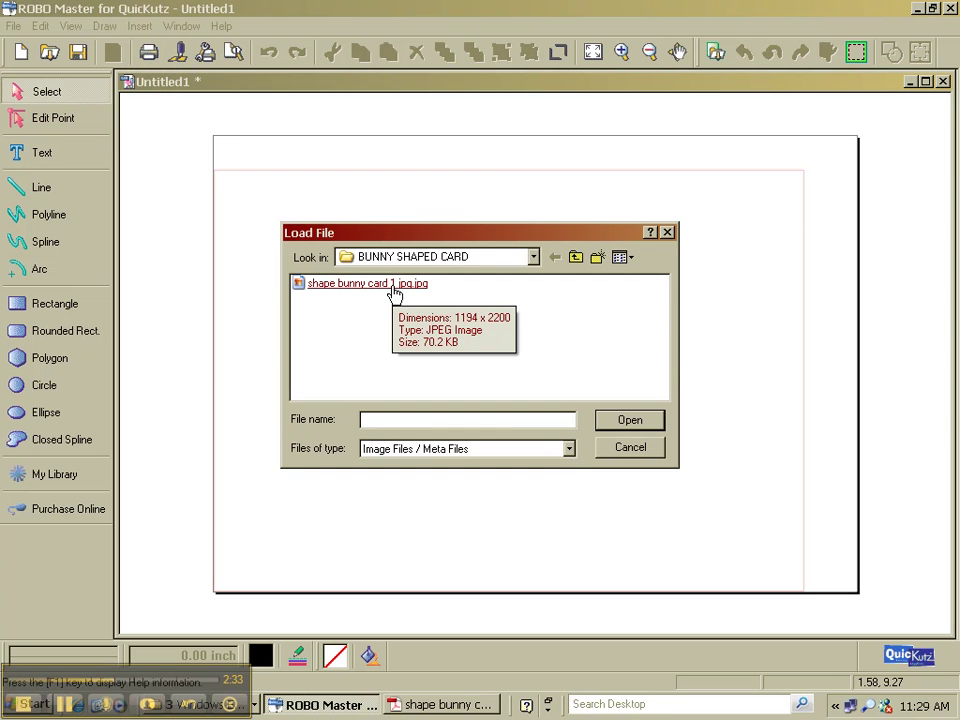
click(393, 286)
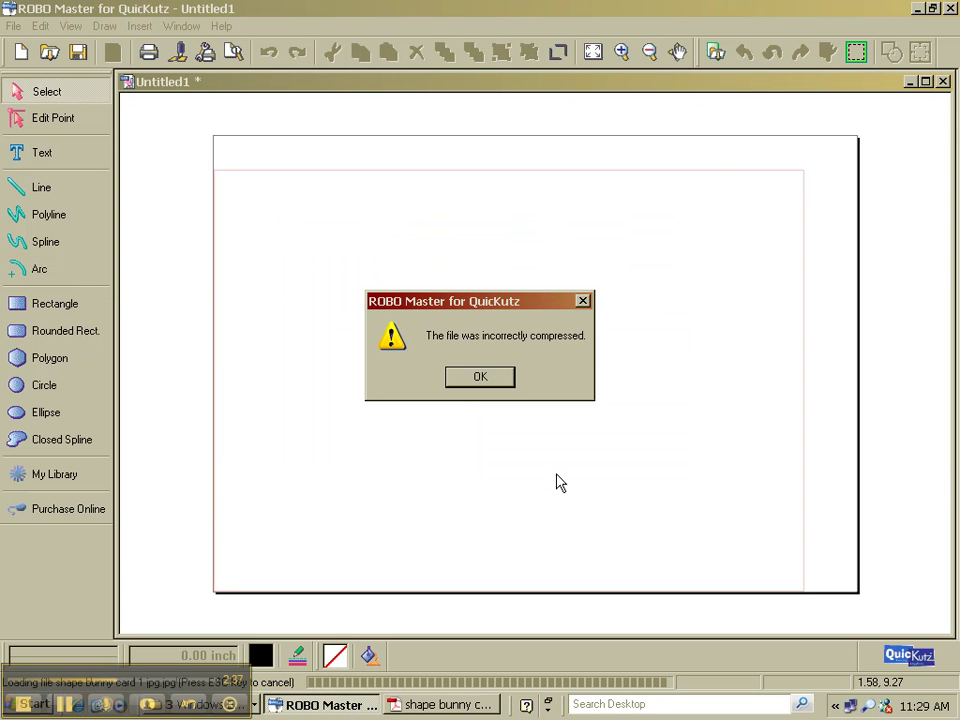
click(583, 302)
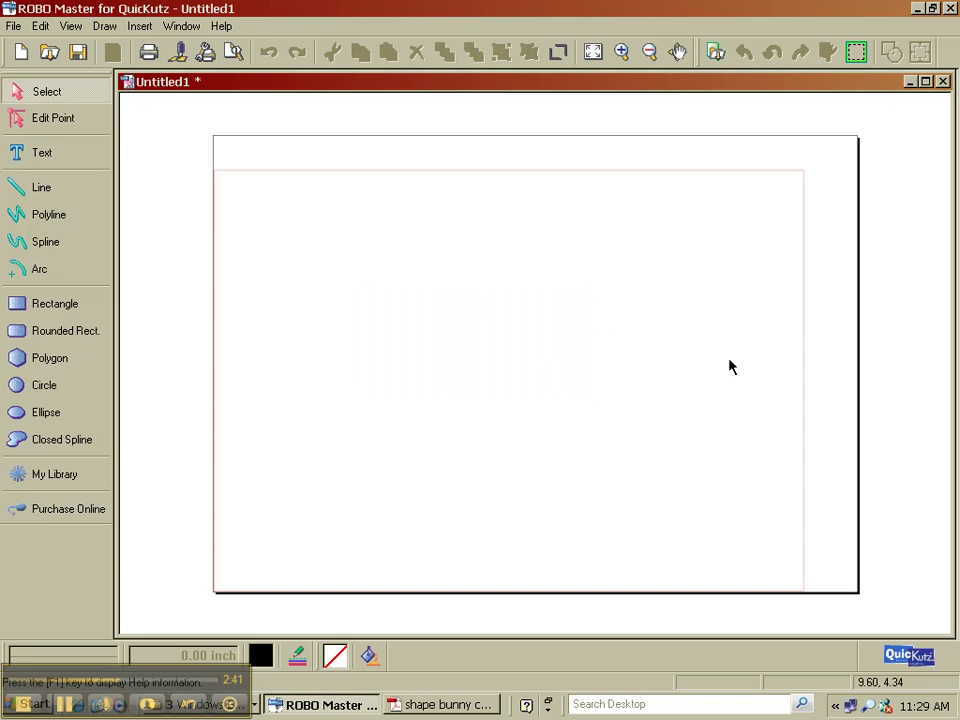
Go to the BUNNY SHAPED CARD folder on the desktop and open "shape bunny card 1 png.png" in Paint.
click(917, 9)
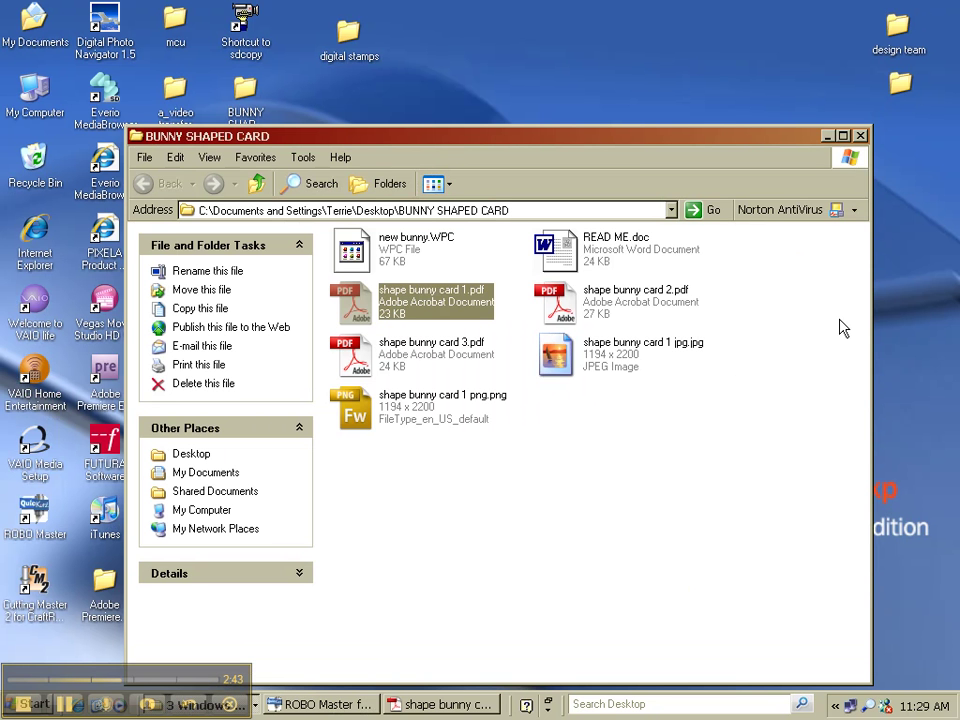
click(365, 415)
right_click(365, 415)
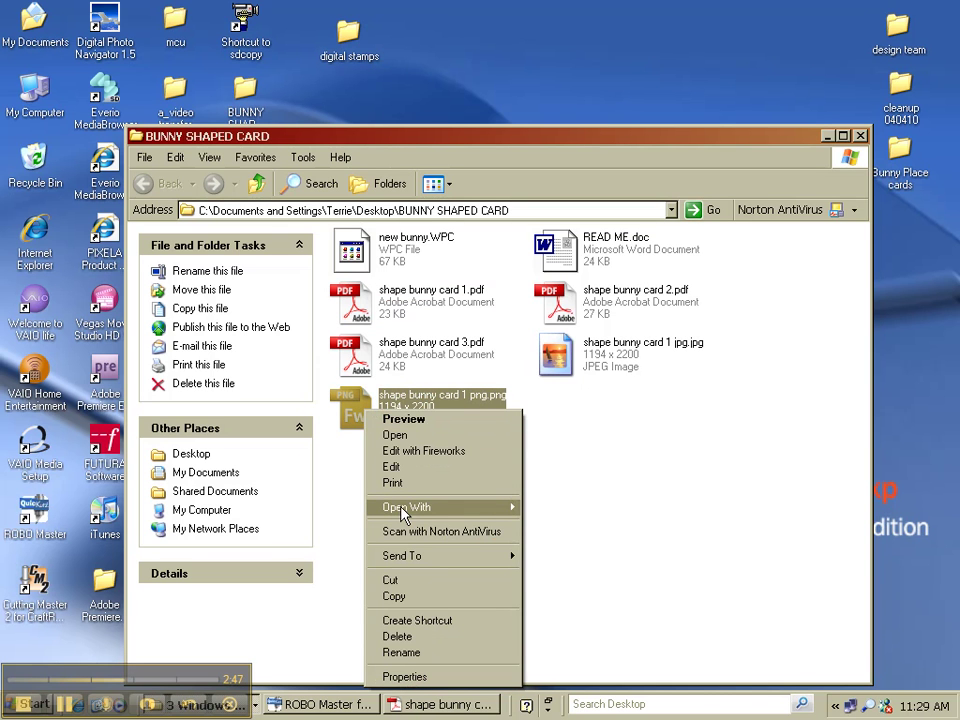
mouse_move(474, 515)
click(580, 545)
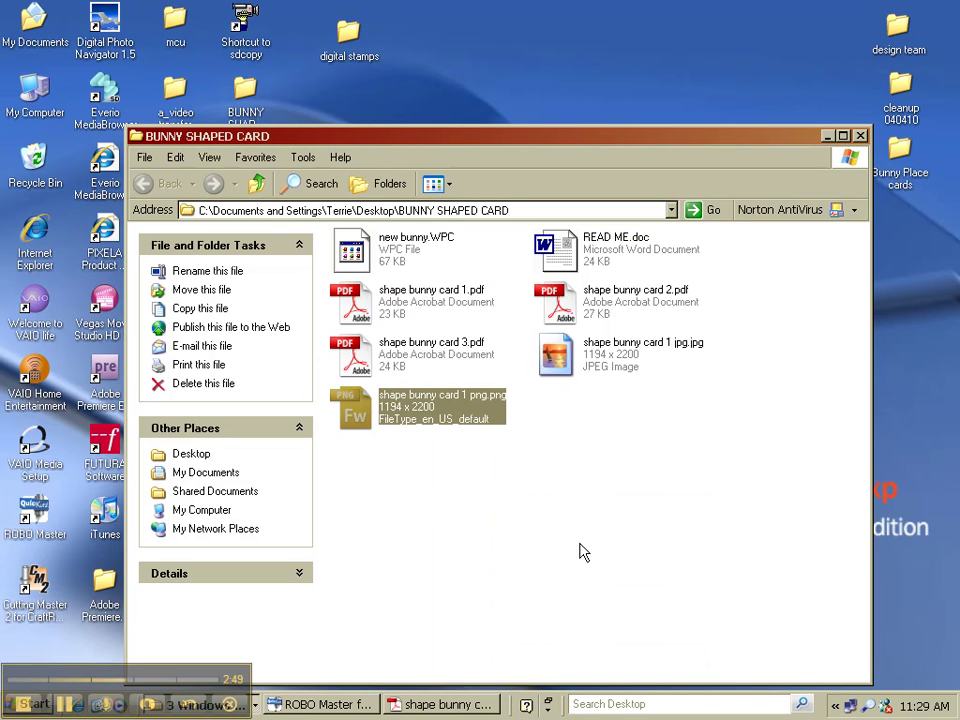
Save the picture as a JPEG named "shape bunny card 1 png jpg" in the BUNNY SHAPED CARD folder and close Paint.
click(14, 26)
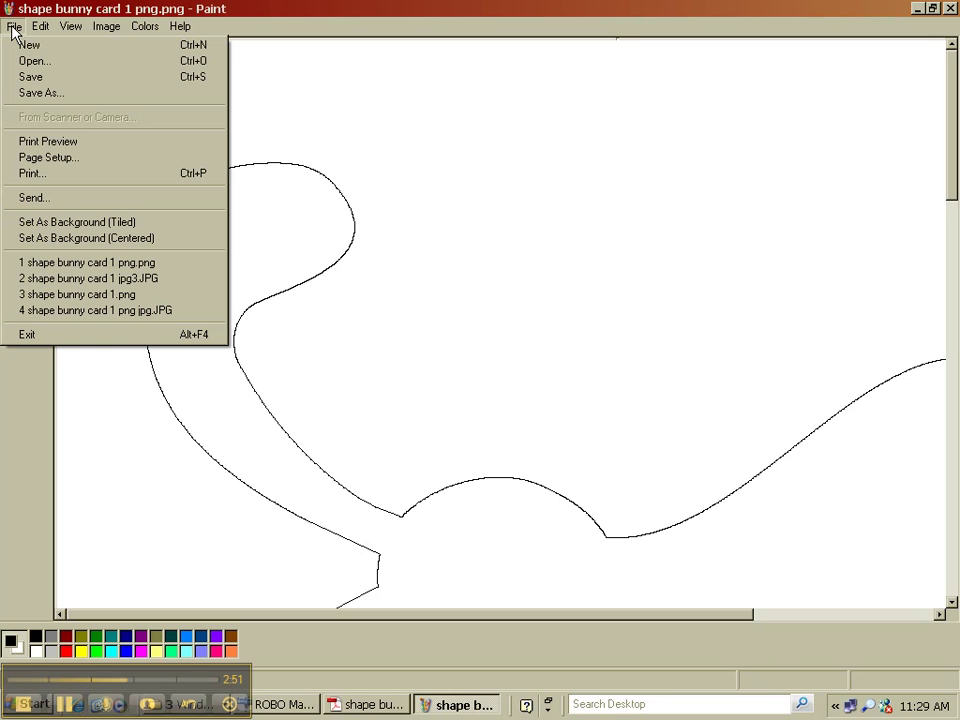
click(27, 93)
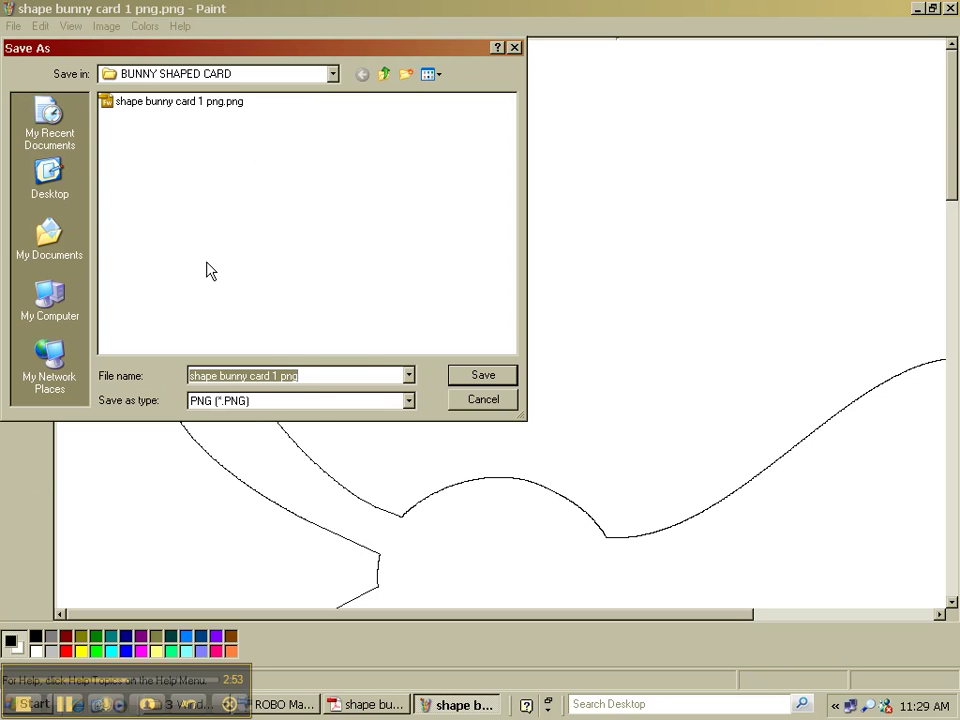
click(288, 402)
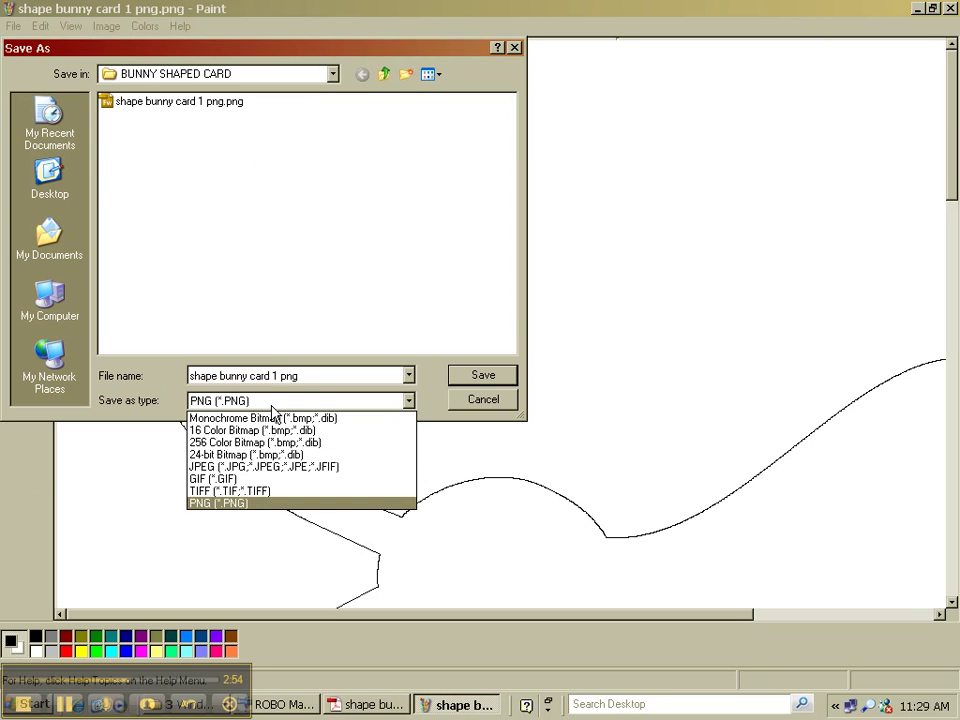
click(266, 465)
click(279, 377)
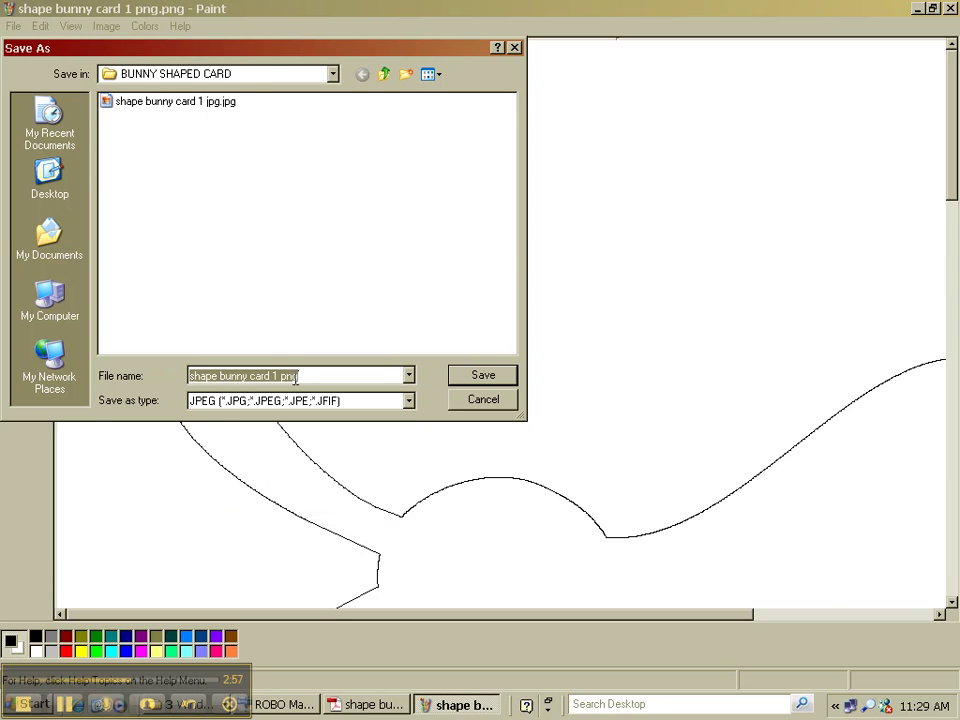
click(296, 377)
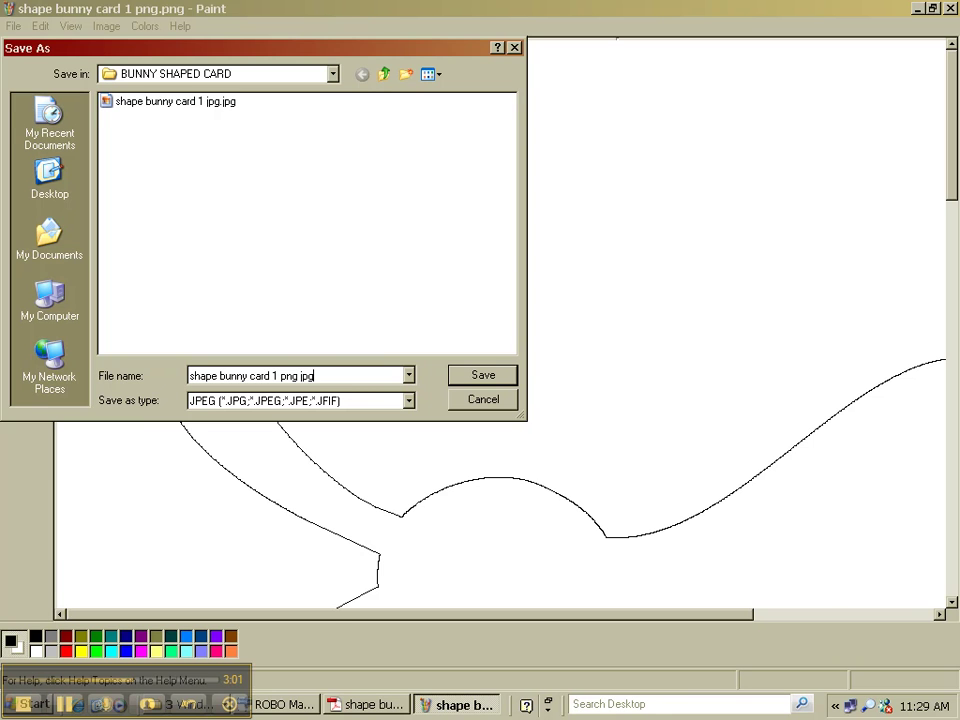
click(482, 376)
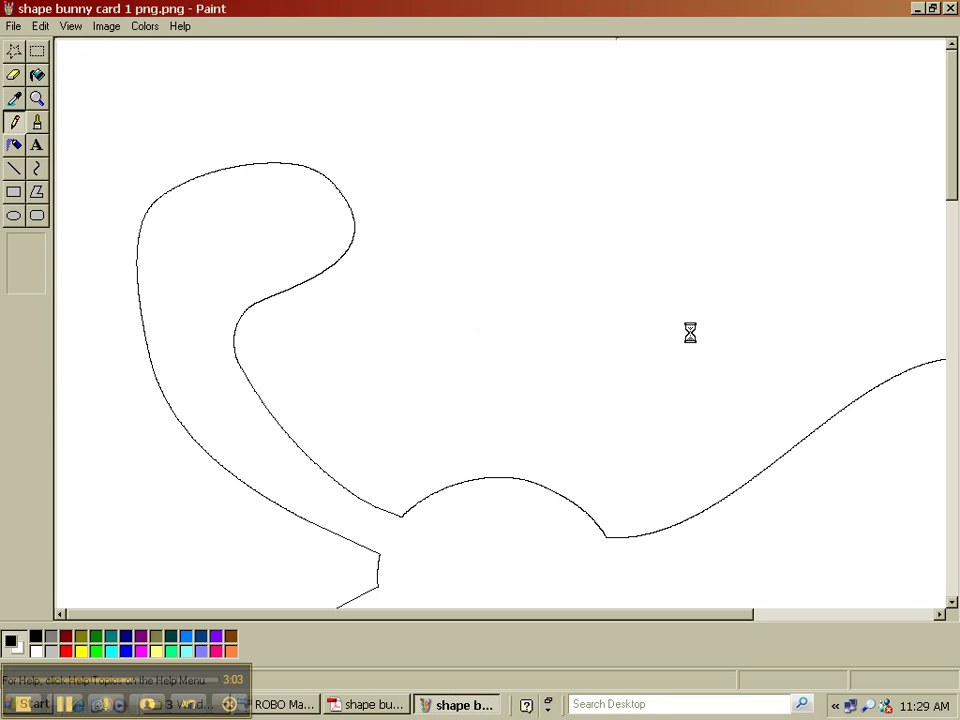
click(950, 8)
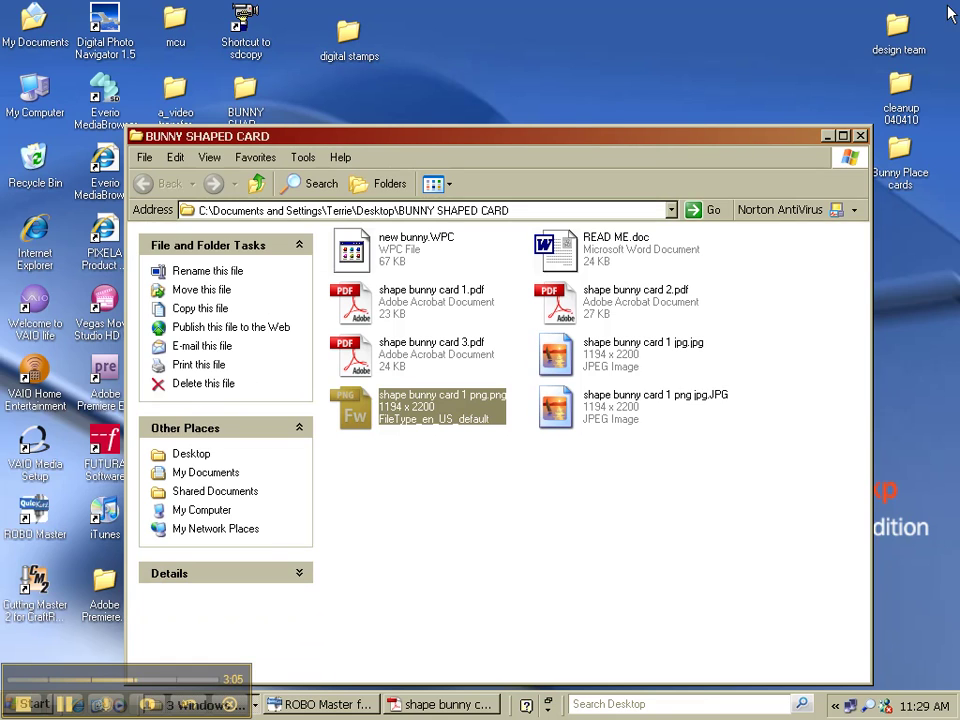
Switch back to ROBO Master and insert "shape bunny card 1 png jpg.JPG" in the left half of the page.
click(296, 712)
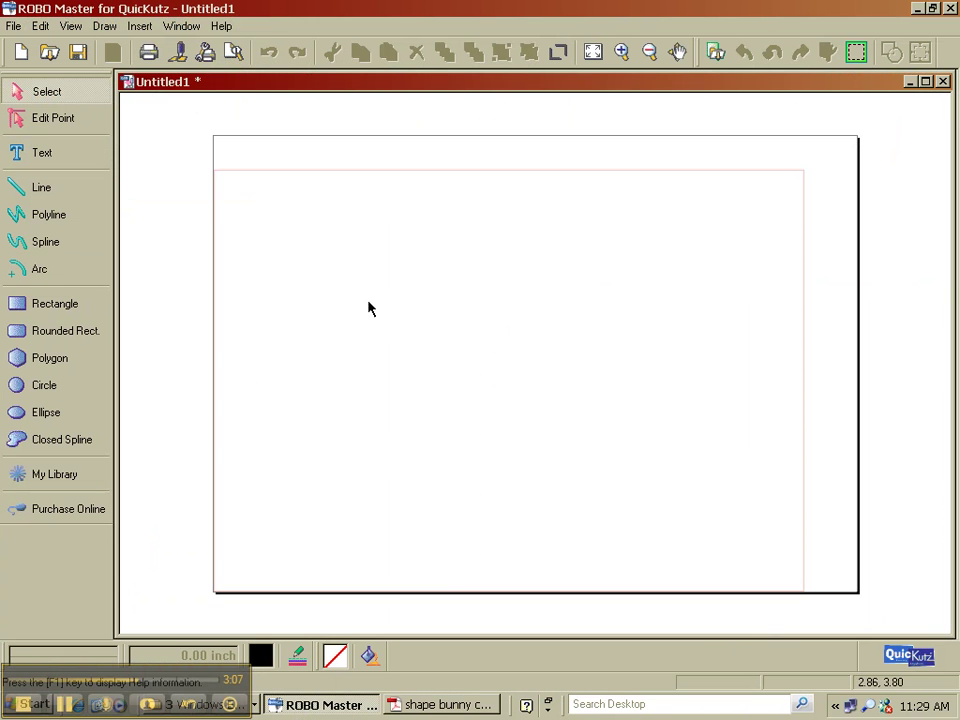
click(139, 28)
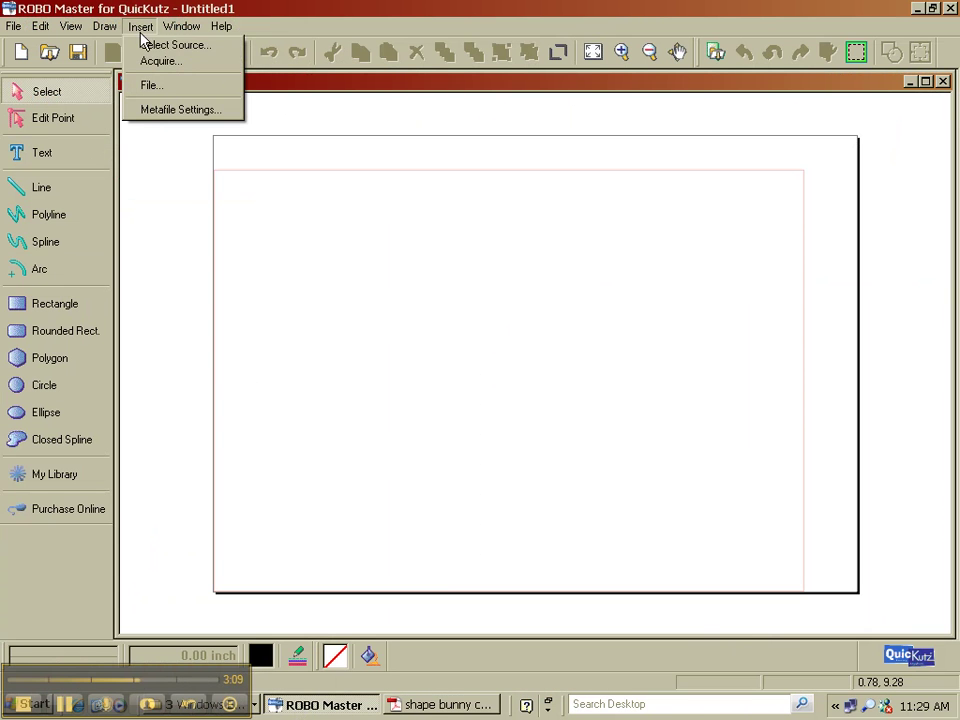
click(149, 85)
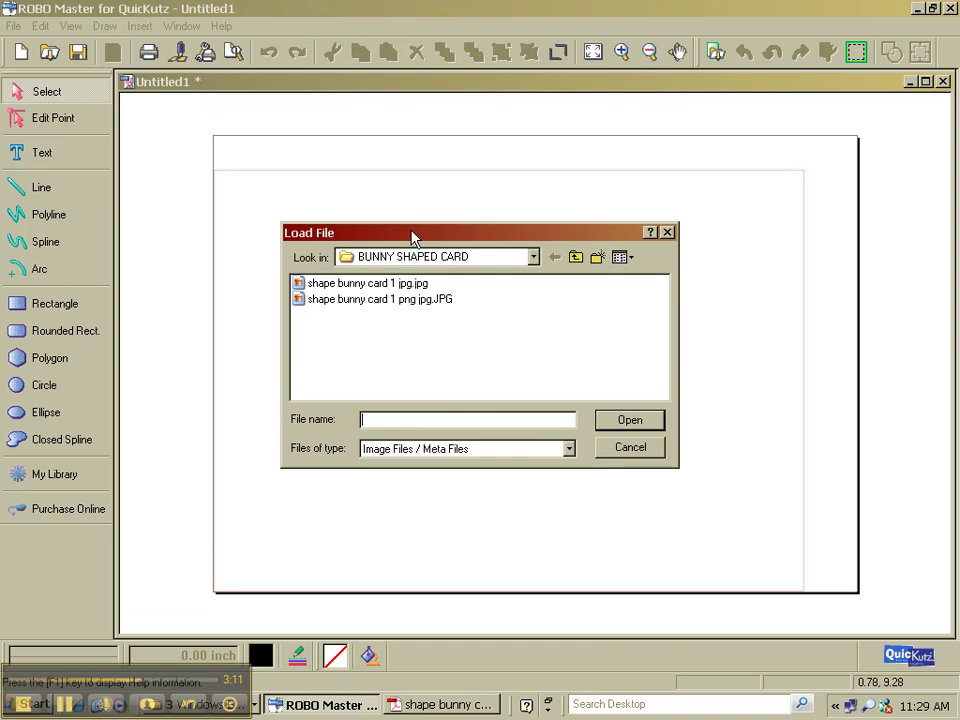
double_click(398, 299)
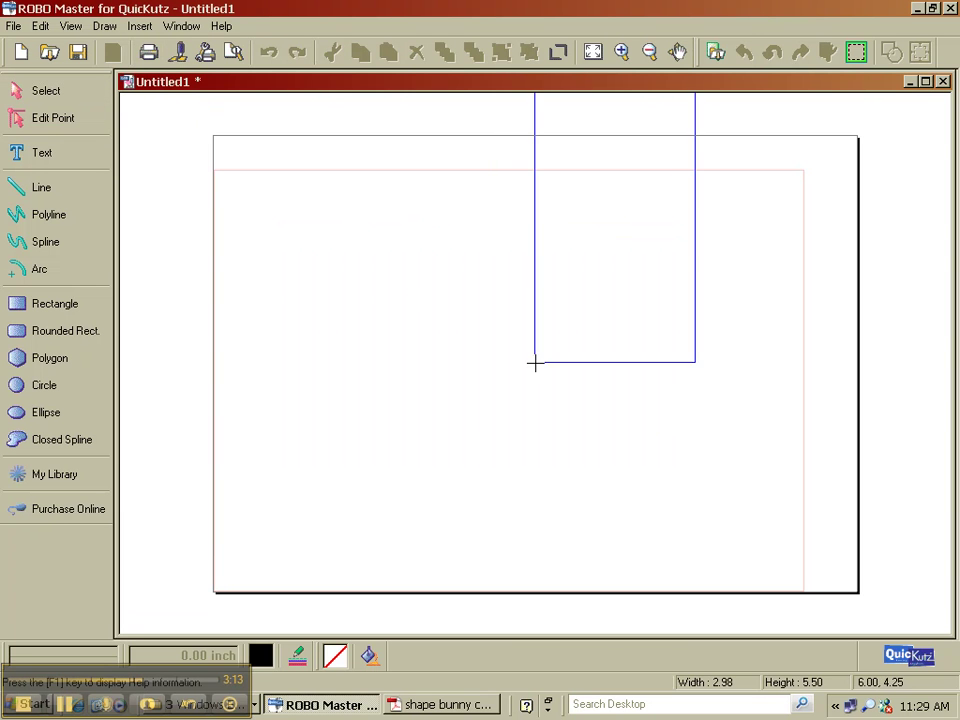
click(316, 513)
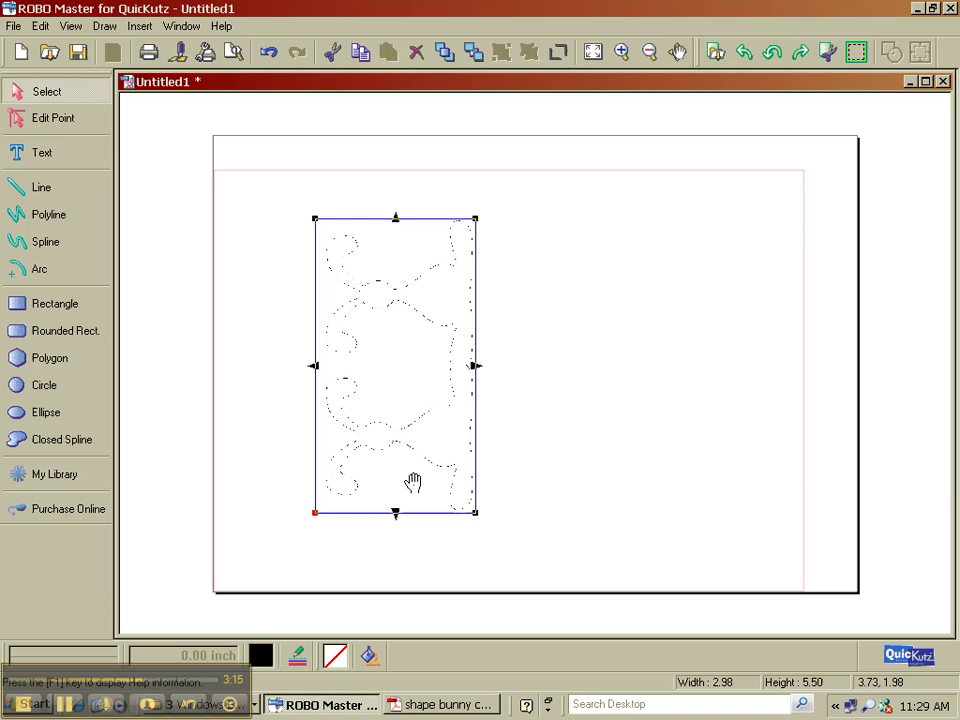
Insert "shape bunny card 1 png jpg.JPG" again in the right half of the page and delete the first copy.
click(139, 28)
click(151, 85)
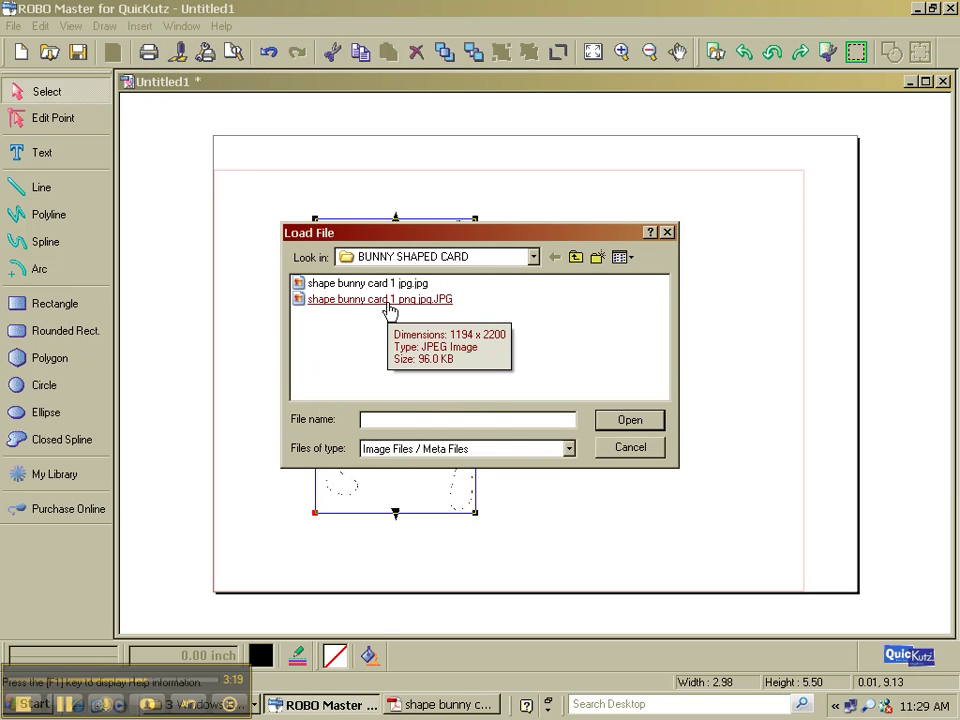
double_click(390, 300)
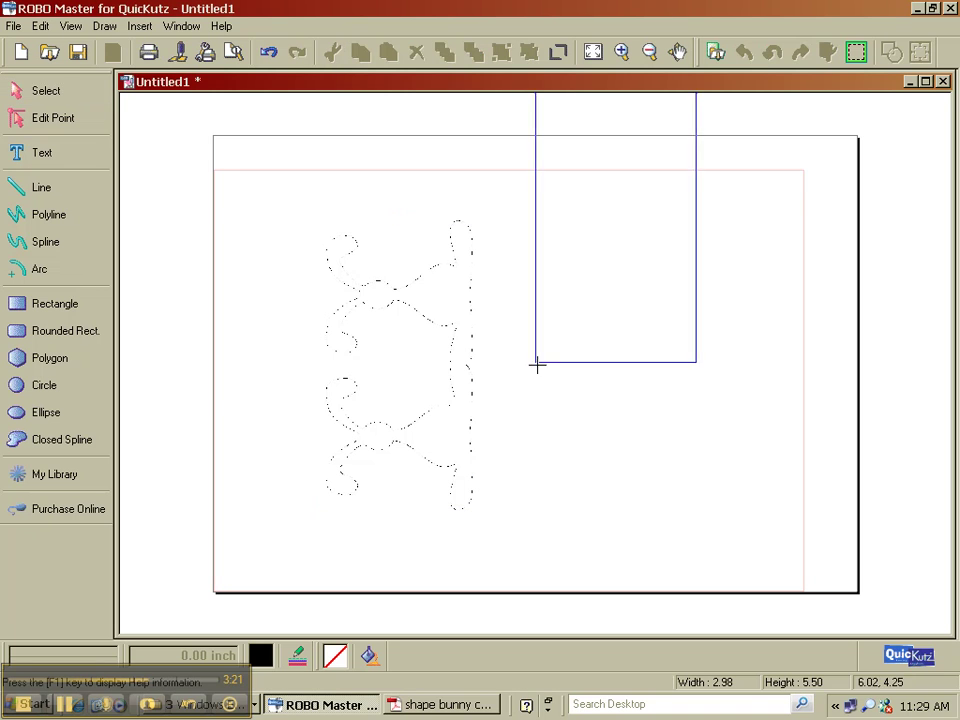
click(525, 520)
click(421, 454)
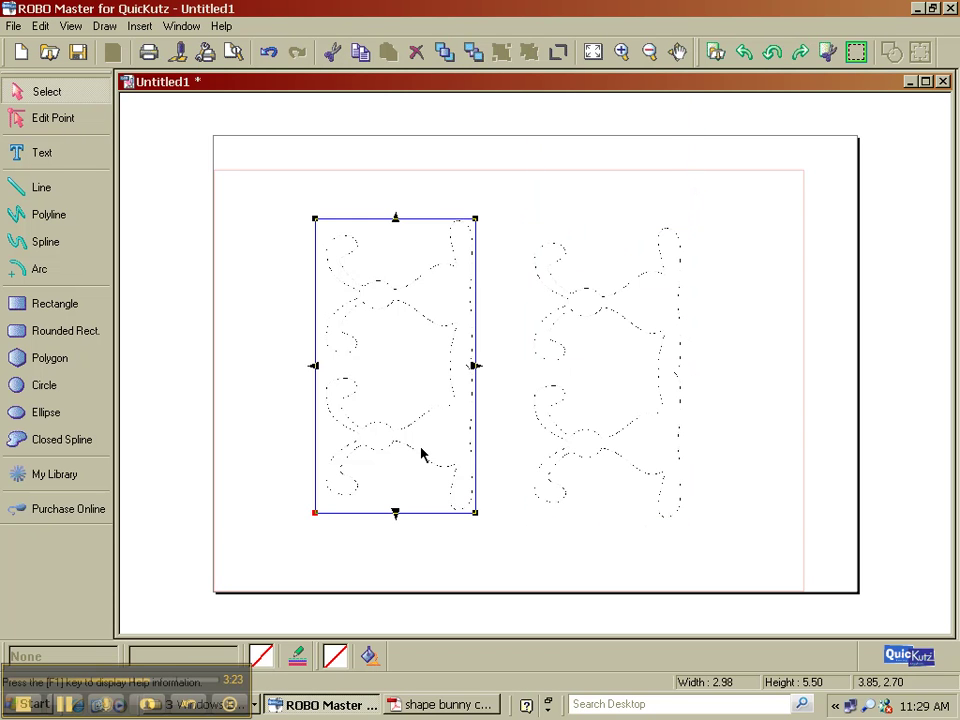
key(Delete)
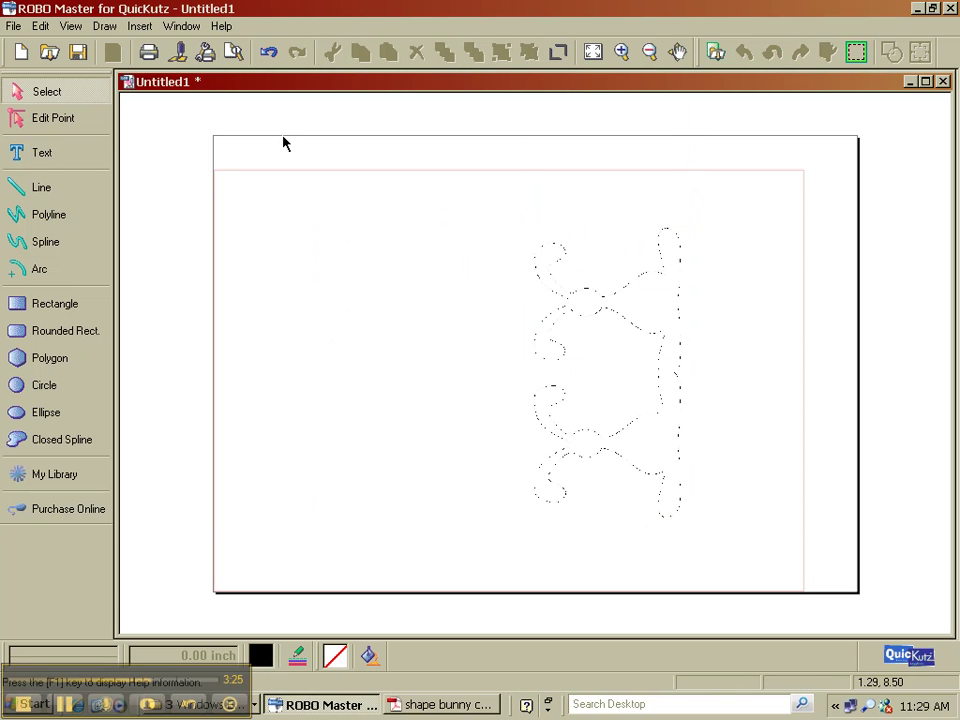
Try once more to insert "shape bunny card 1 jpg.jpg" beside the placed bunny image.
click(140, 27)
click(166, 88)
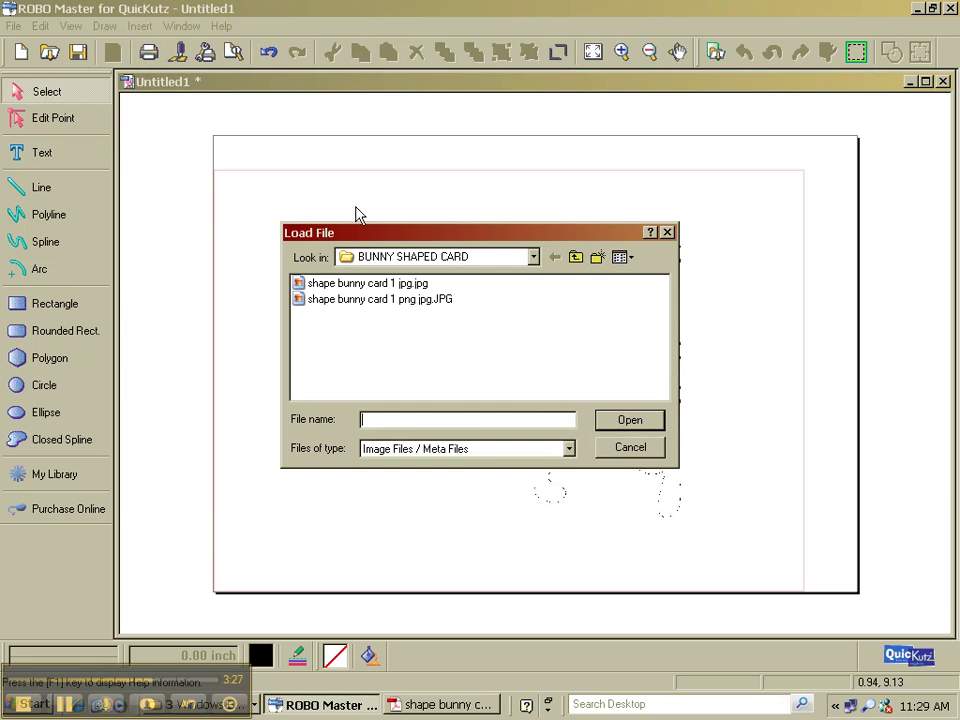
double_click(377, 290)
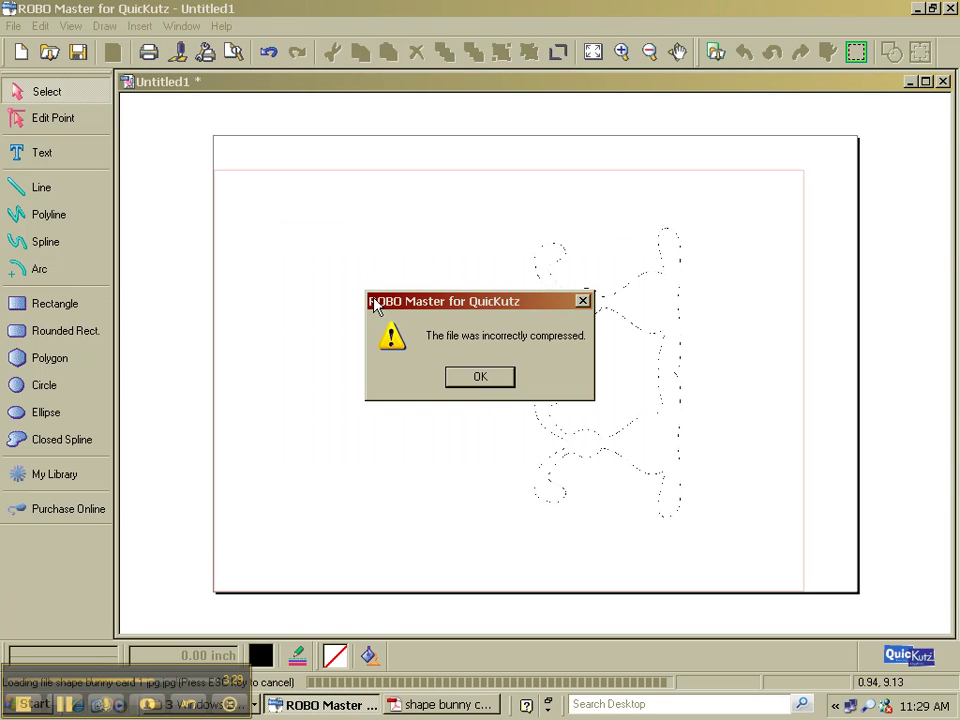
click(492, 380)
Trace the placed bunny image with Get Outline using Outer Frame Only, convert it to an outline and paste it into the drawing.
click(564, 316)
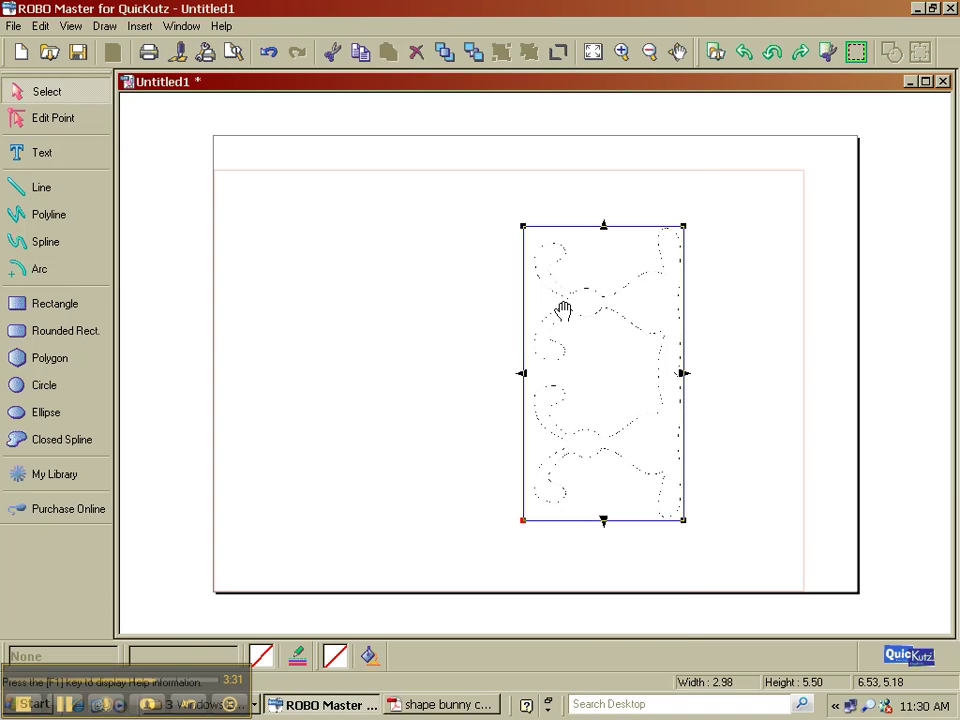
right_click(566, 318)
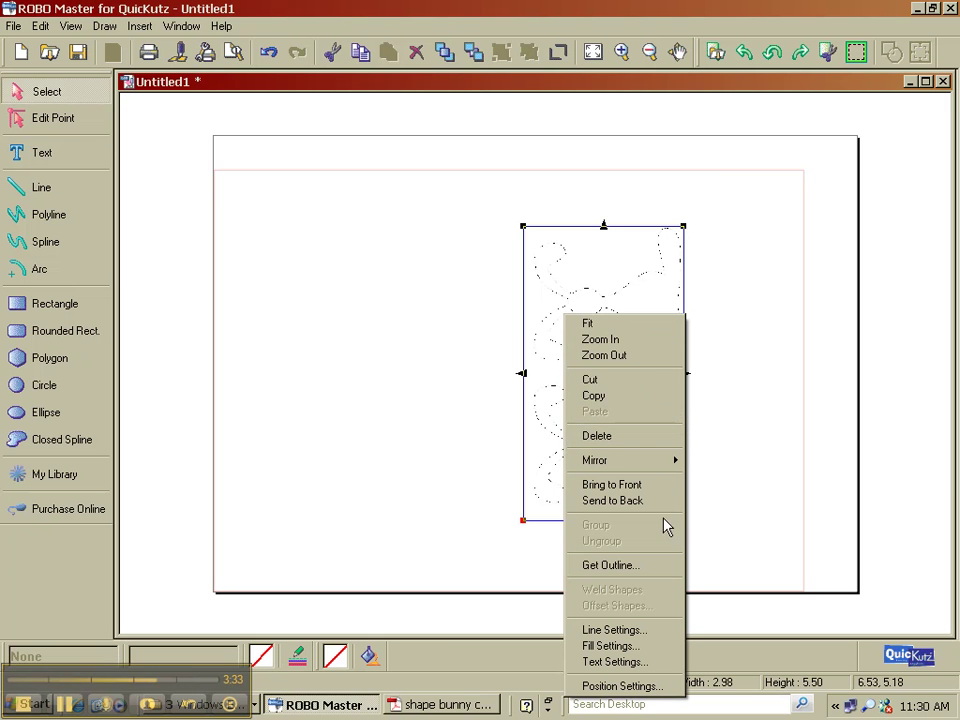
click(652, 568)
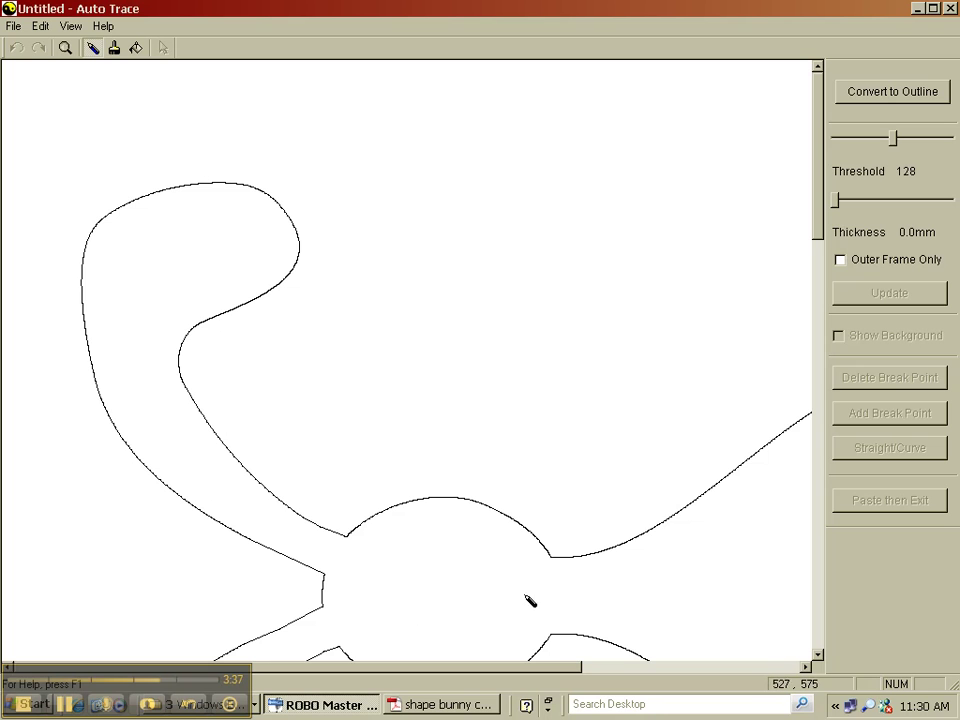
click(849, 264)
click(869, 97)
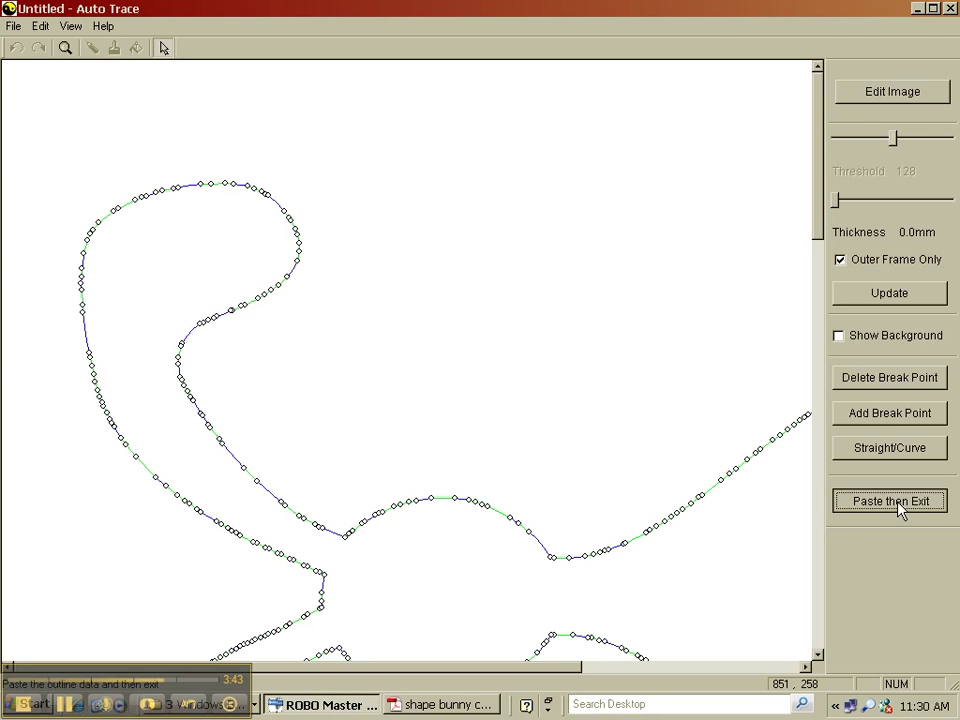
click(905, 508)
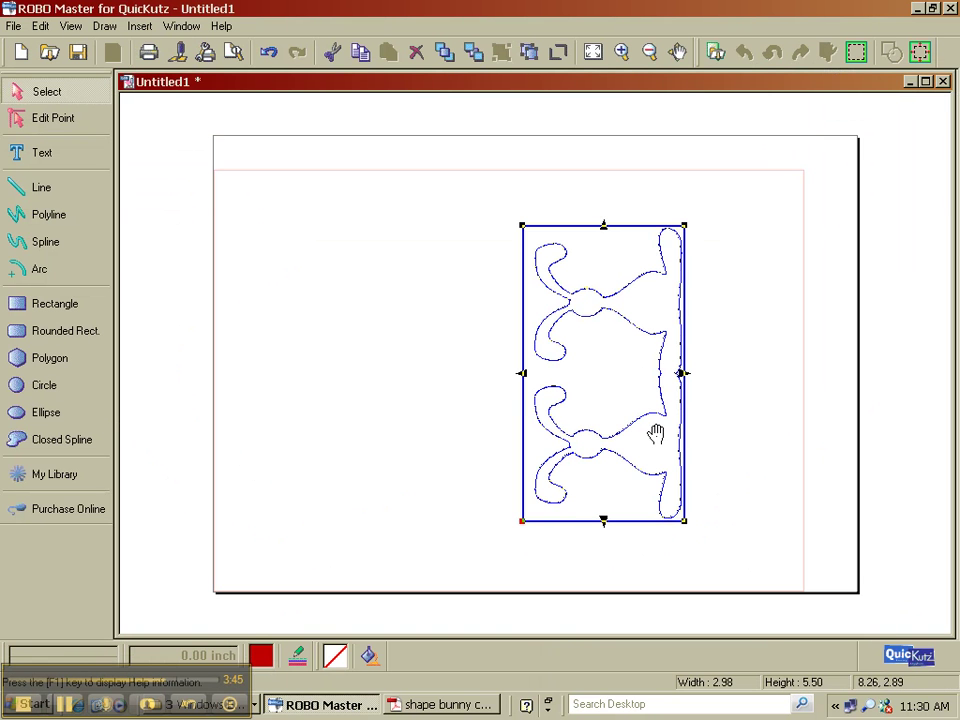
Move the grouped bunny image and traced outline to the left side of the page and ungroup them.
mouse_move(656, 435)
mouse_down()
mouse_move(456, 399)
mouse_move(388, 424)
mouse_up()
click(486, 401)
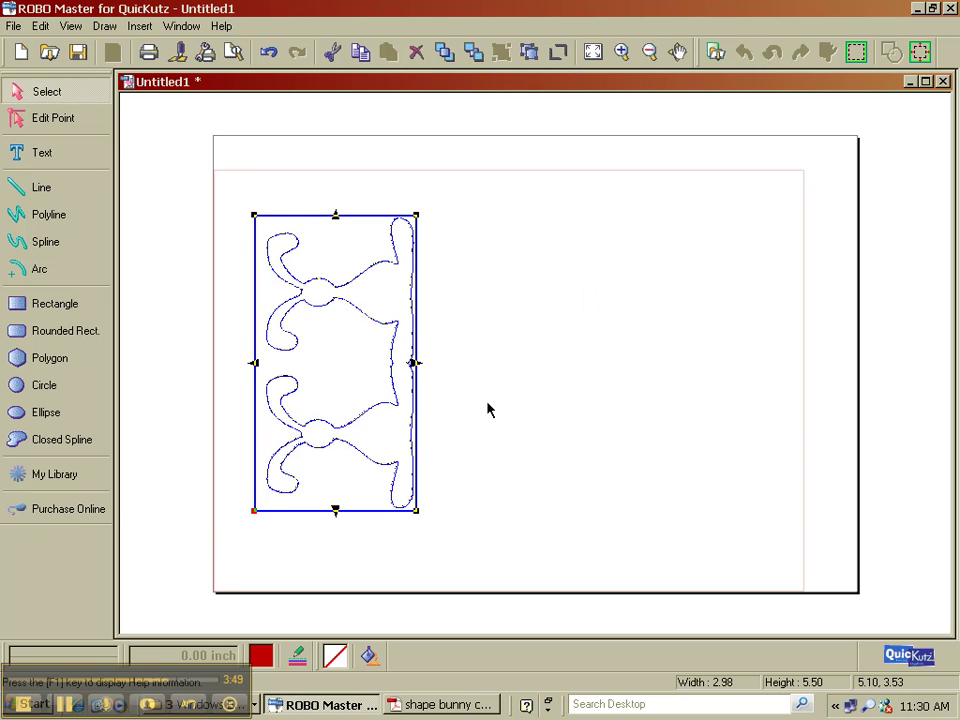
right_click(388, 383)
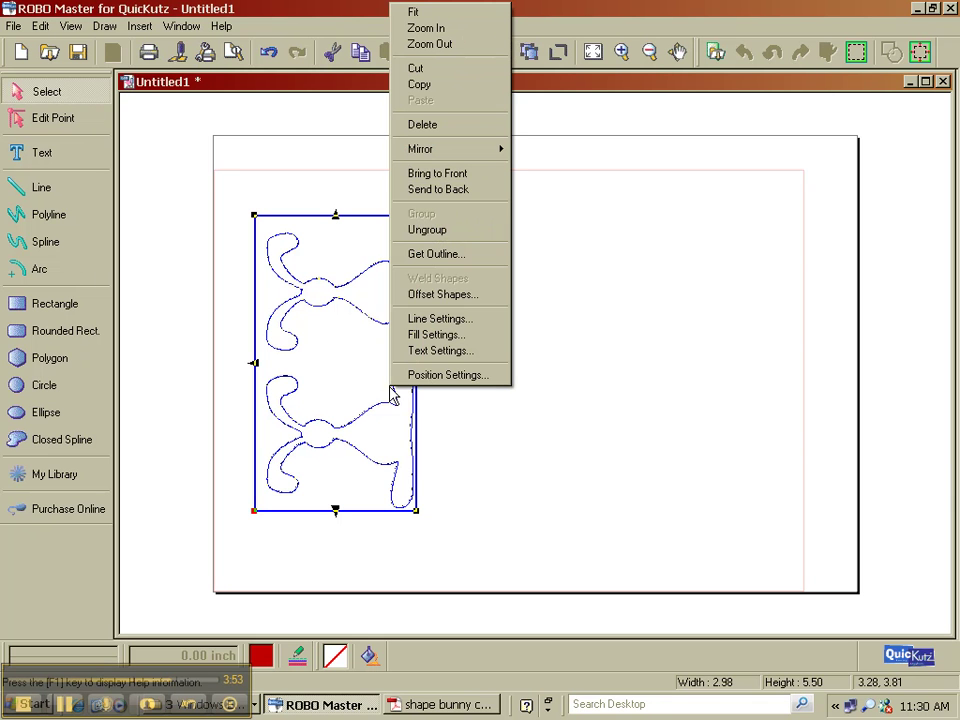
click(452, 230)
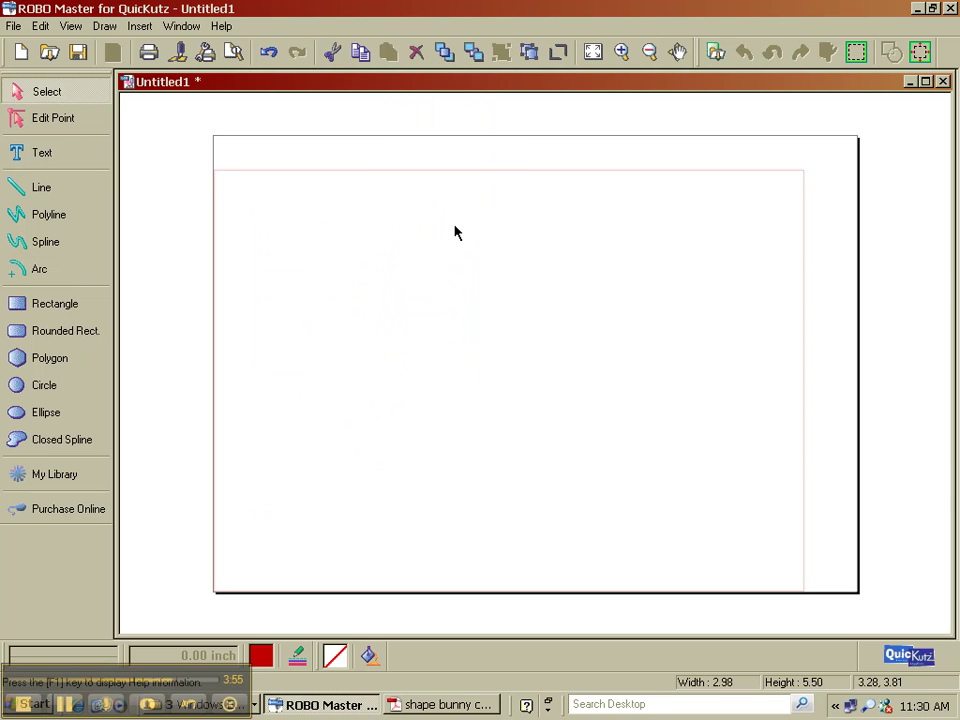
Move the red traced outline off the bunny image to the empty area on its right.
click(555, 313)
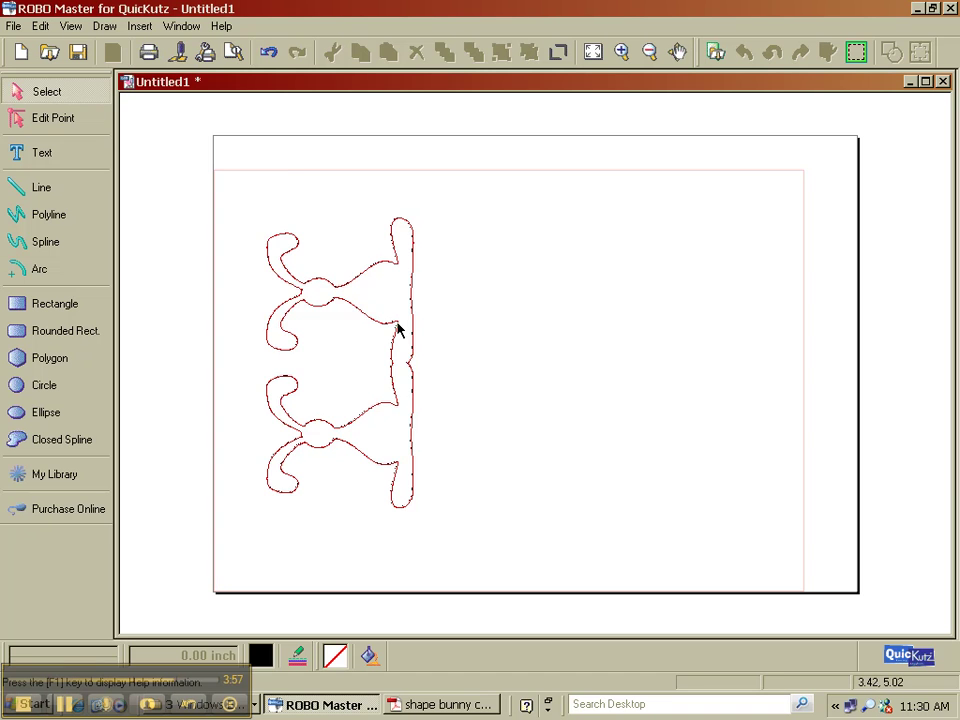
drag(396, 320, 621, 306)
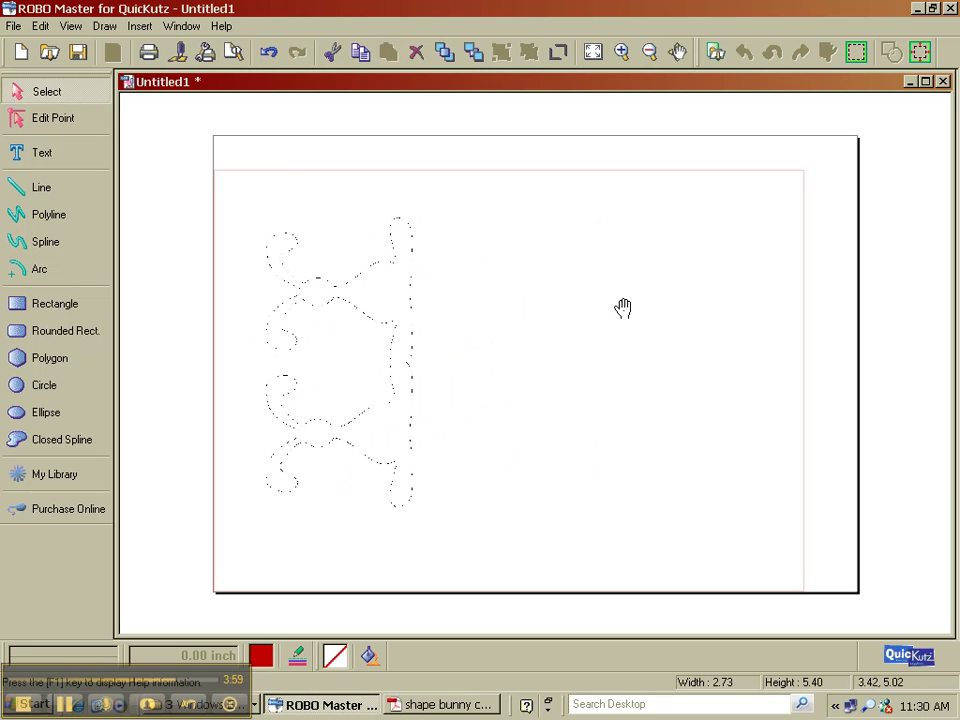
click(658, 335)
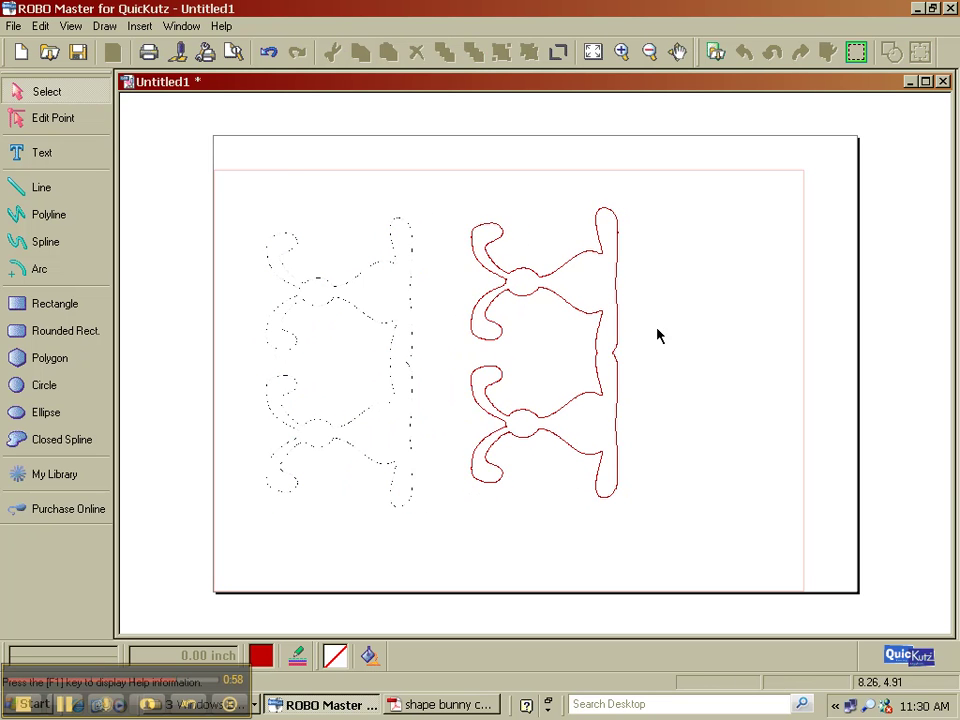
Delete the original bunny image and move the red traced outline to the empty left part of the page.
click(394, 363)
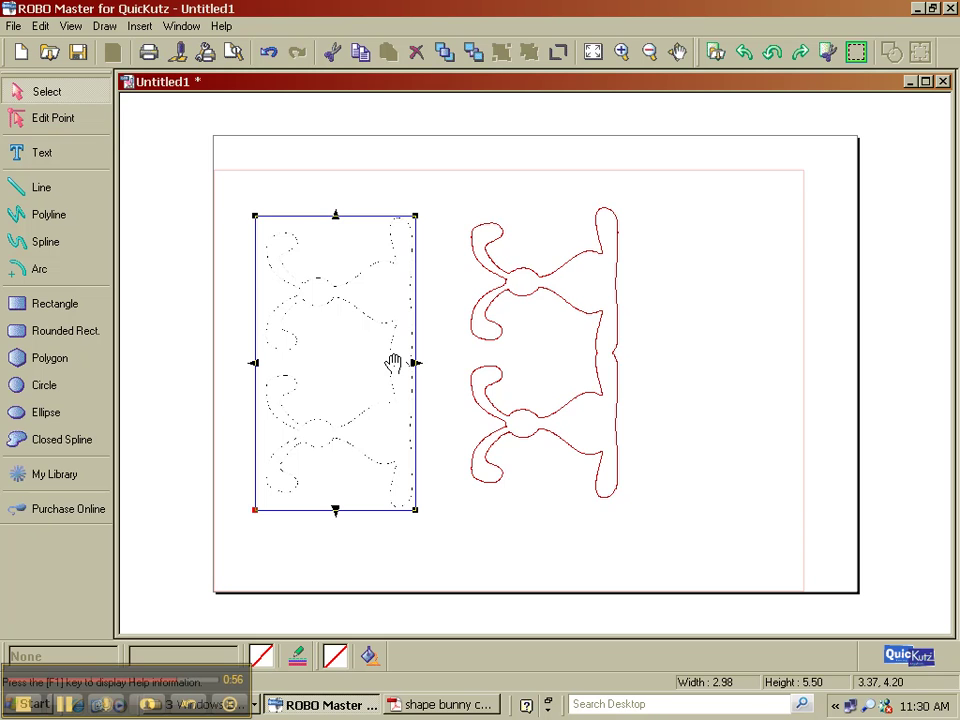
key(Delete)
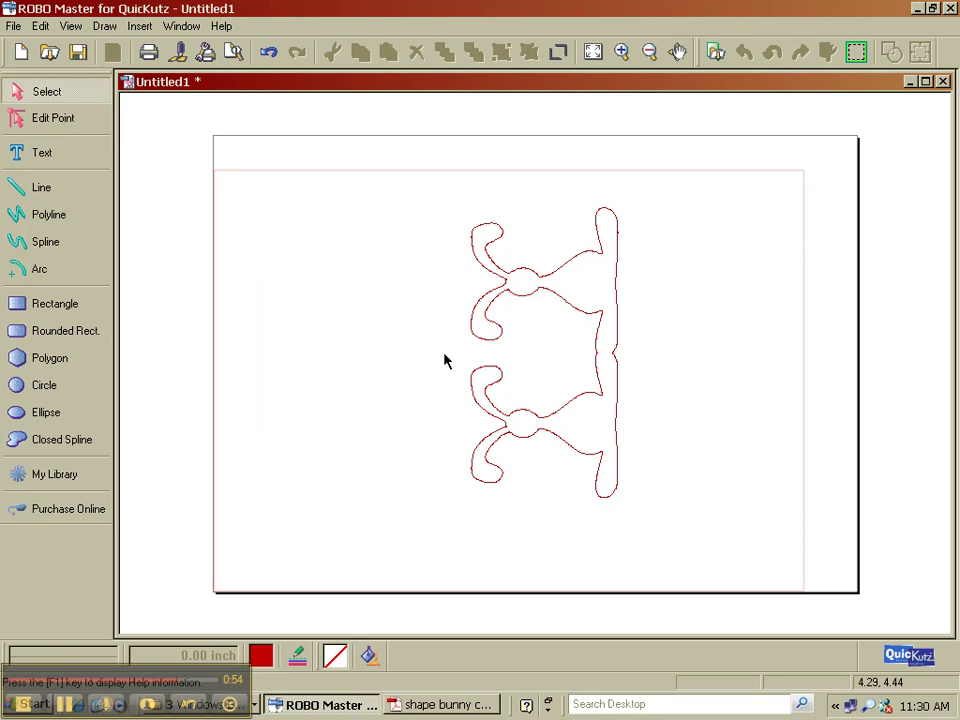
click(501, 282)
drag(501, 282, 314, 286)
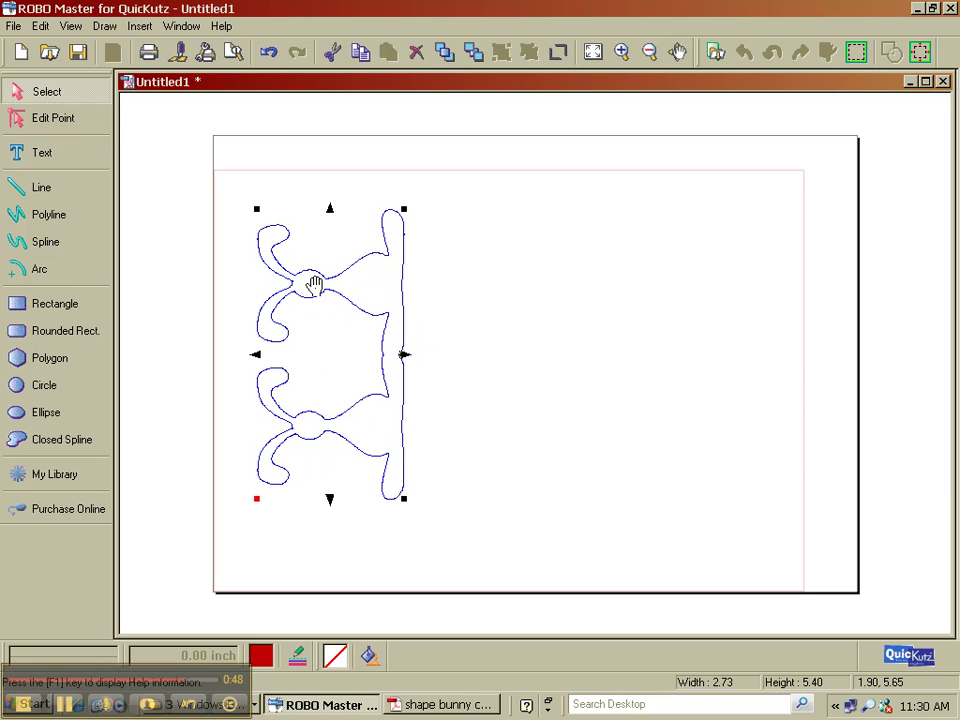
Rotate the bunny outline to 90 degrees and move it back inside the upper part of the cutting area.
right_click(360, 267)
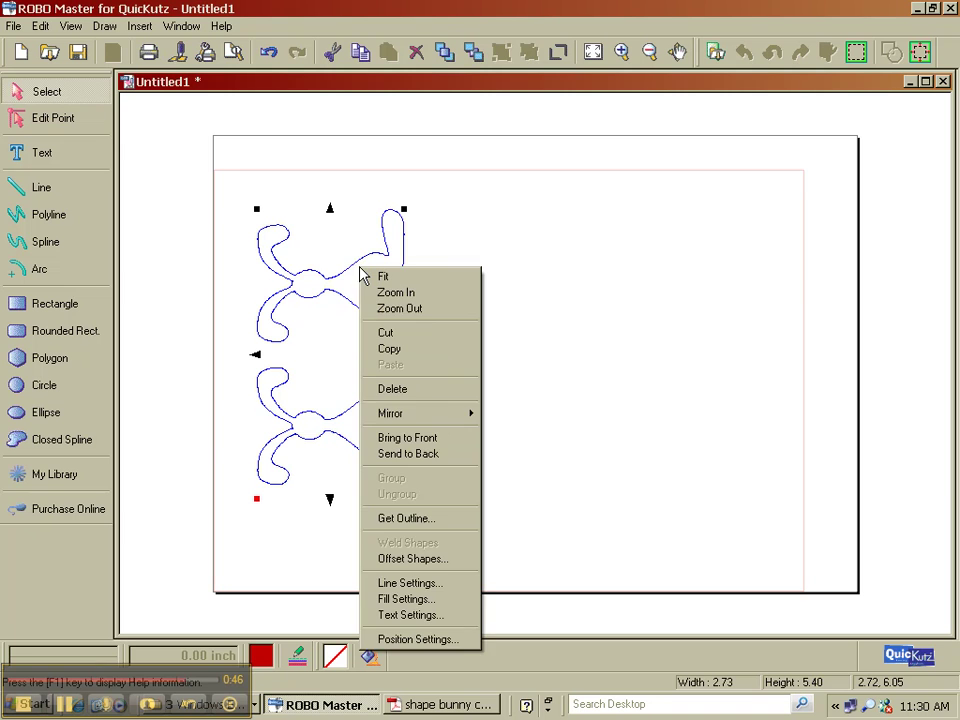
click(446, 639)
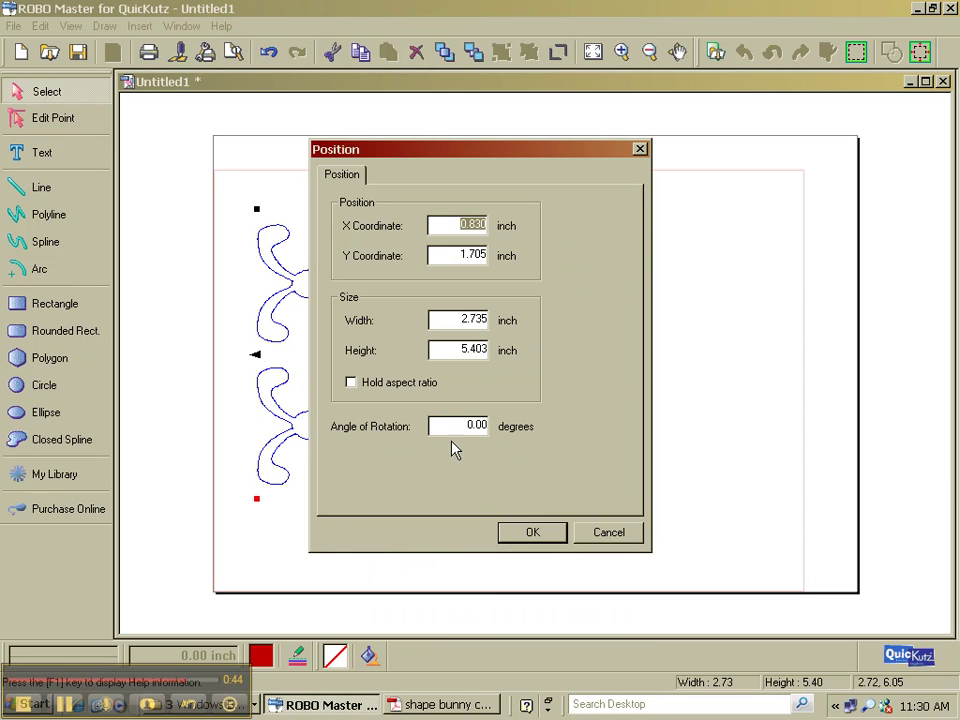
drag(462, 427, 498, 427)
text(90)
key(Return)
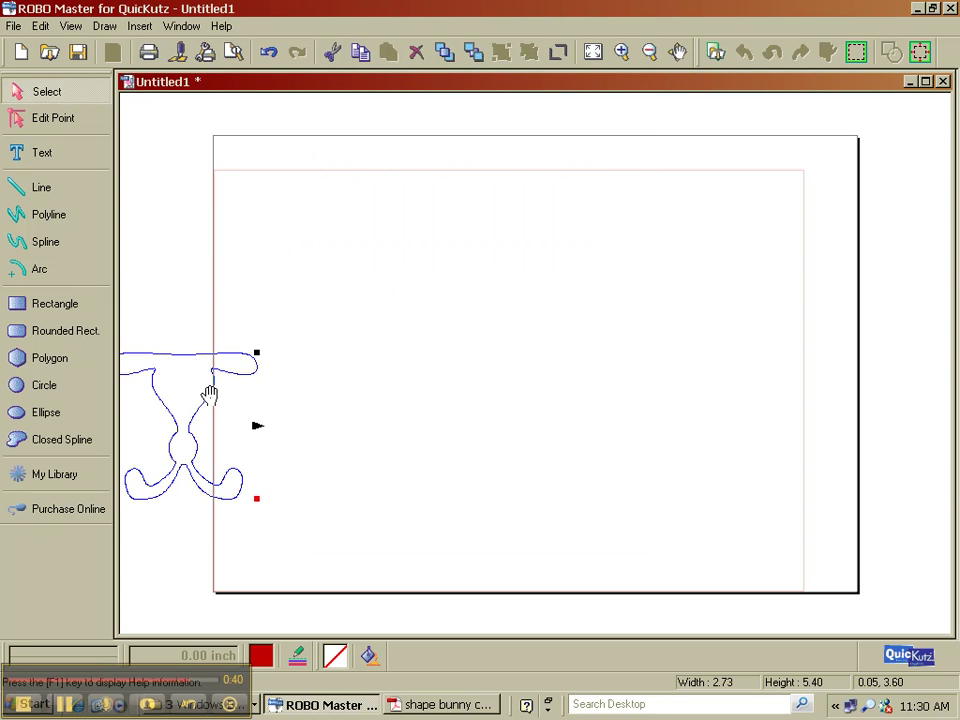
drag(208, 392, 530, 240)
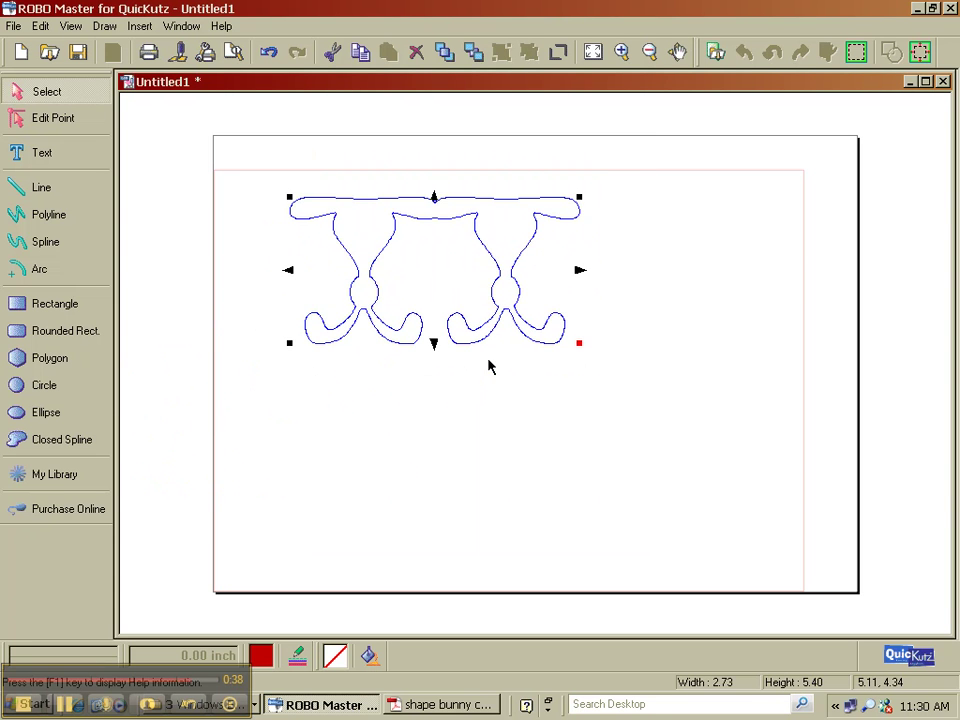
Stretch the bunny outline downward to about 4.87 inches tall and mirror it vertically so the ears point up.
drag(435, 341, 435, 454)
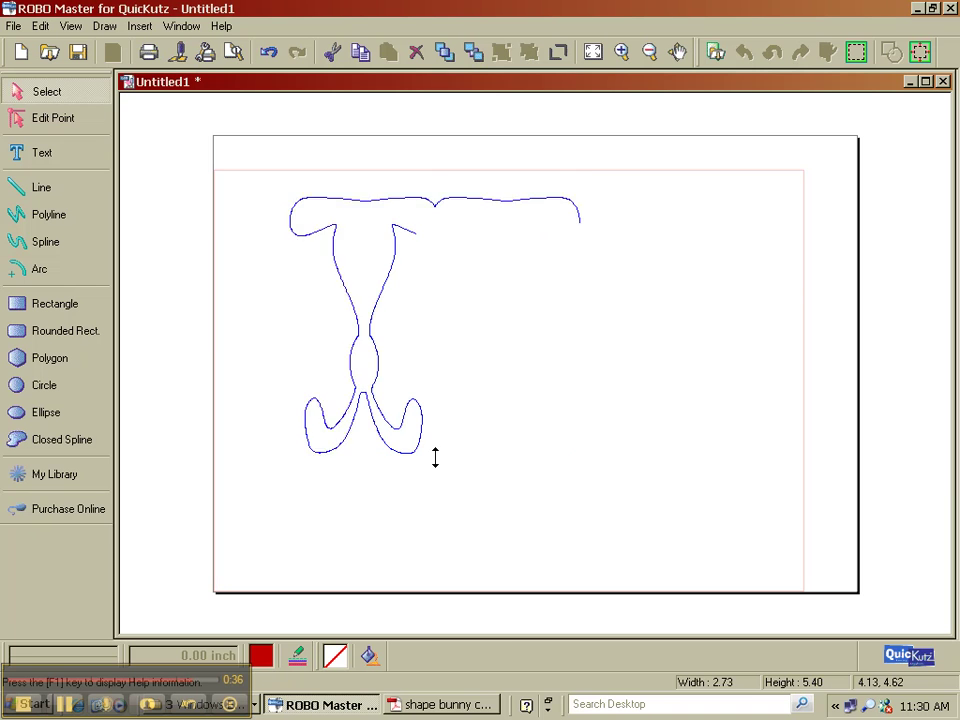
right_click(513, 360)
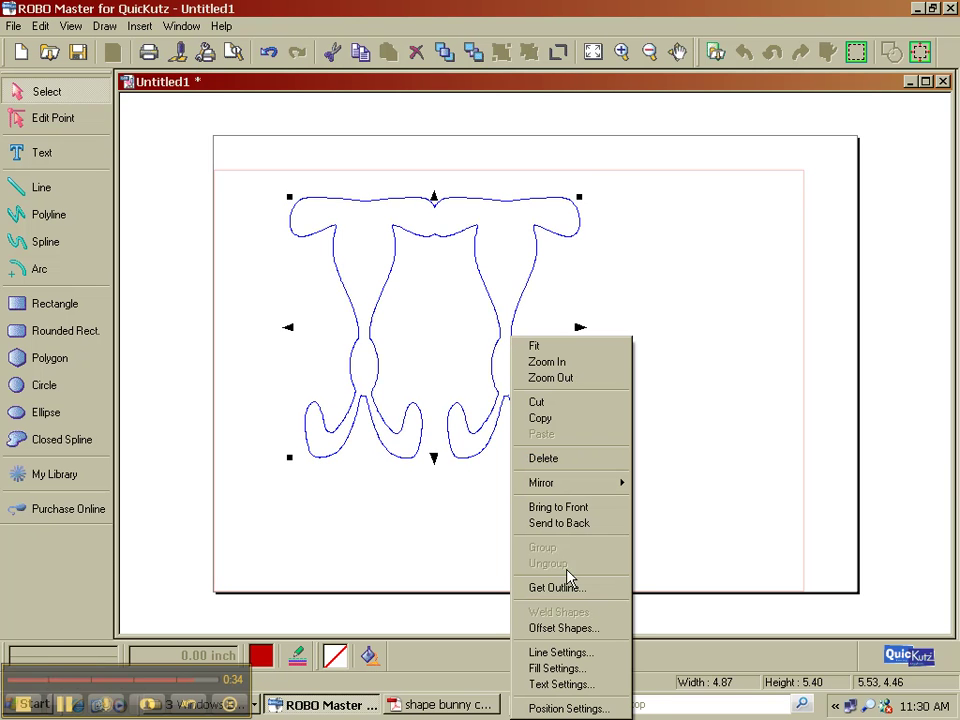
mouse_move(570, 484)
click(647, 490)
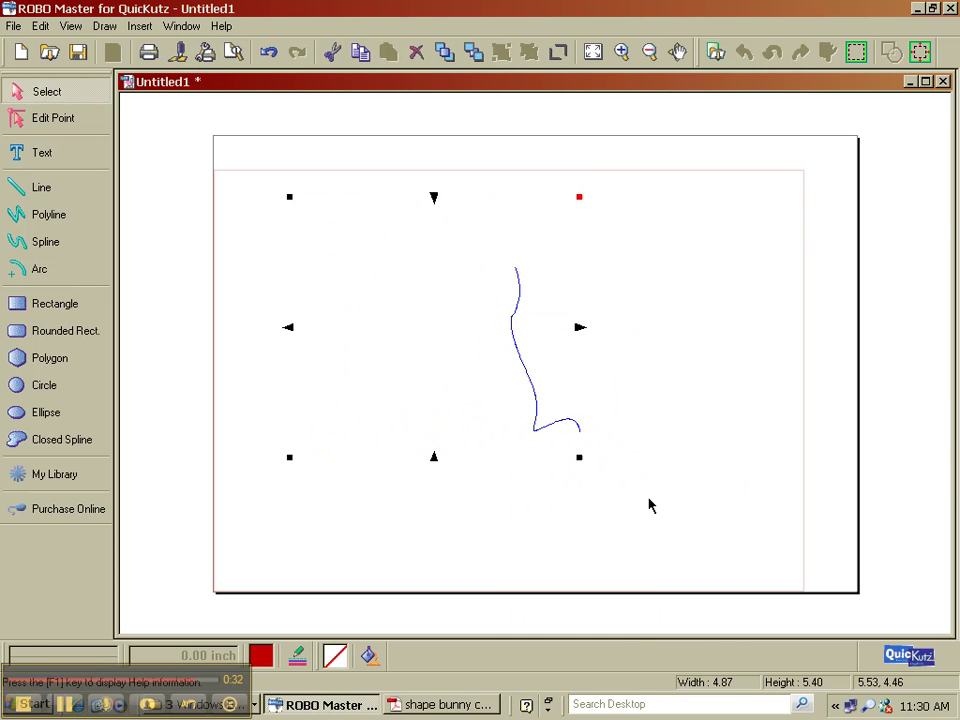
click(513, 541)
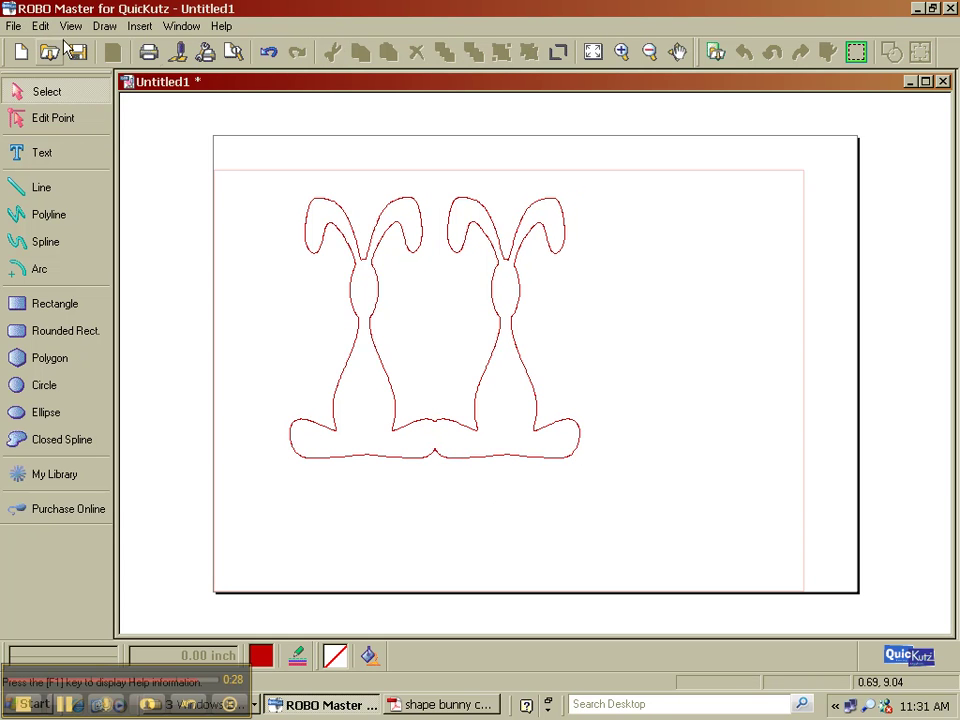
Send the bunny outline to the Graphtec Craft ROBO cutter with 1 copy and page range All.
click(177, 52)
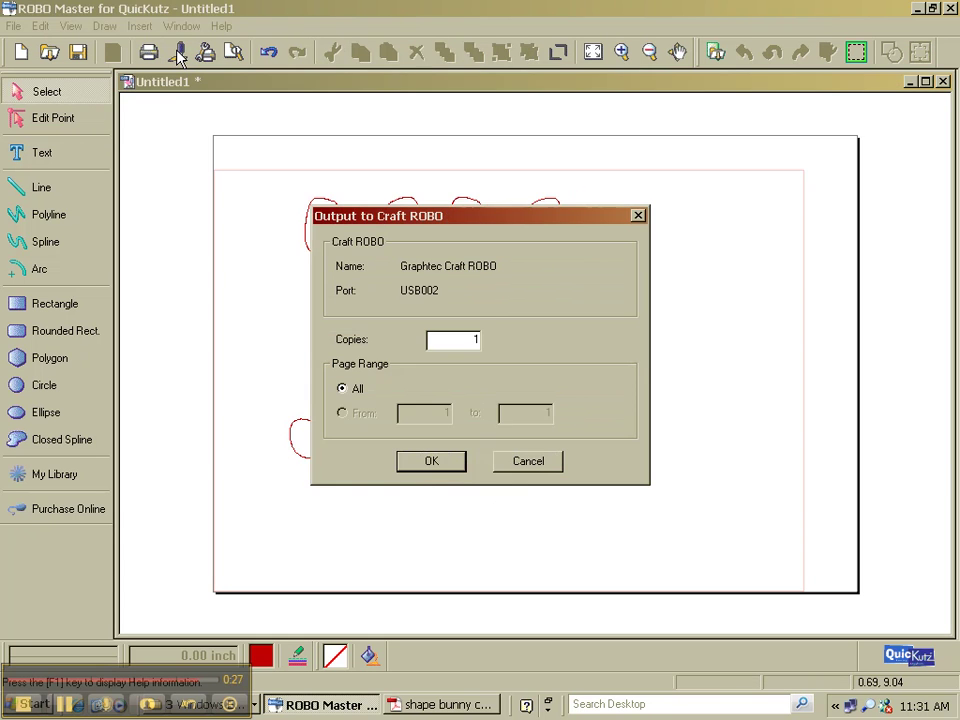
click(439, 461)
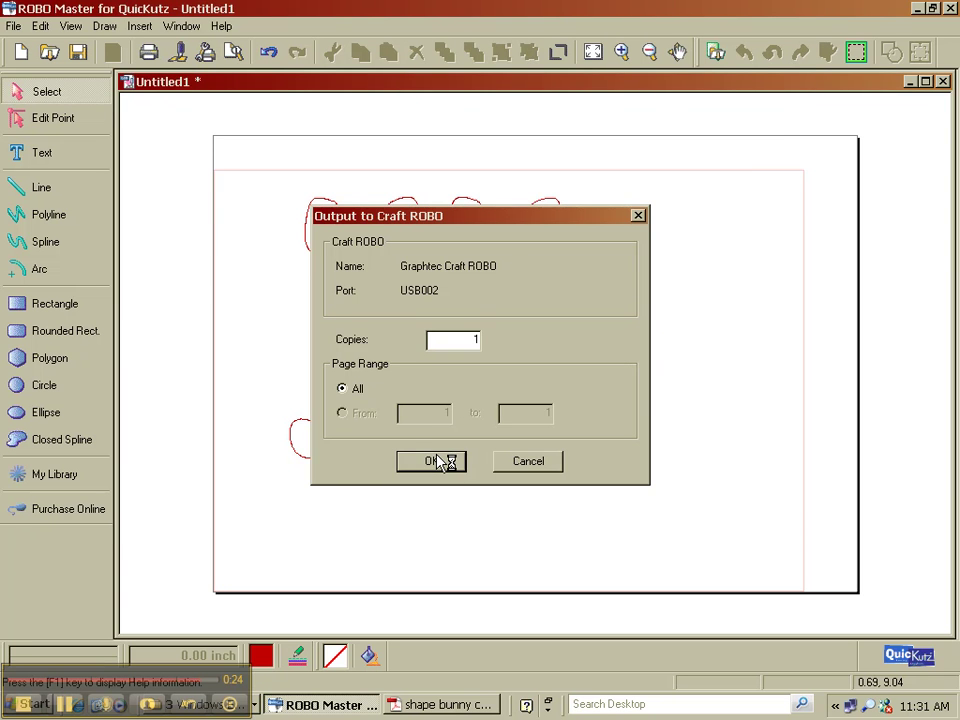
click(714, 442)
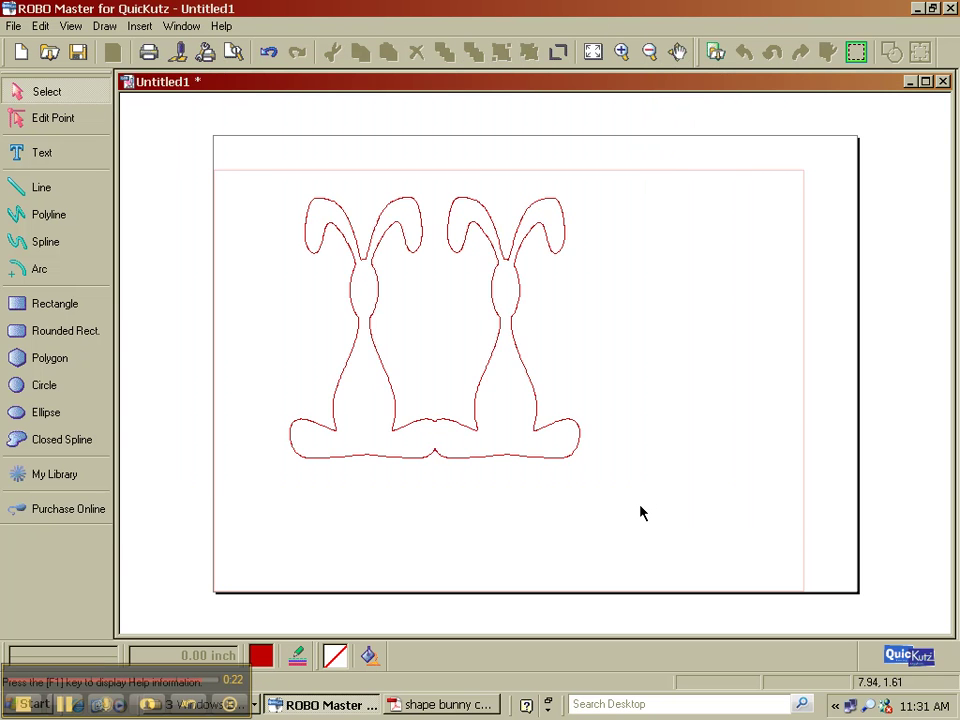
click(519, 398)
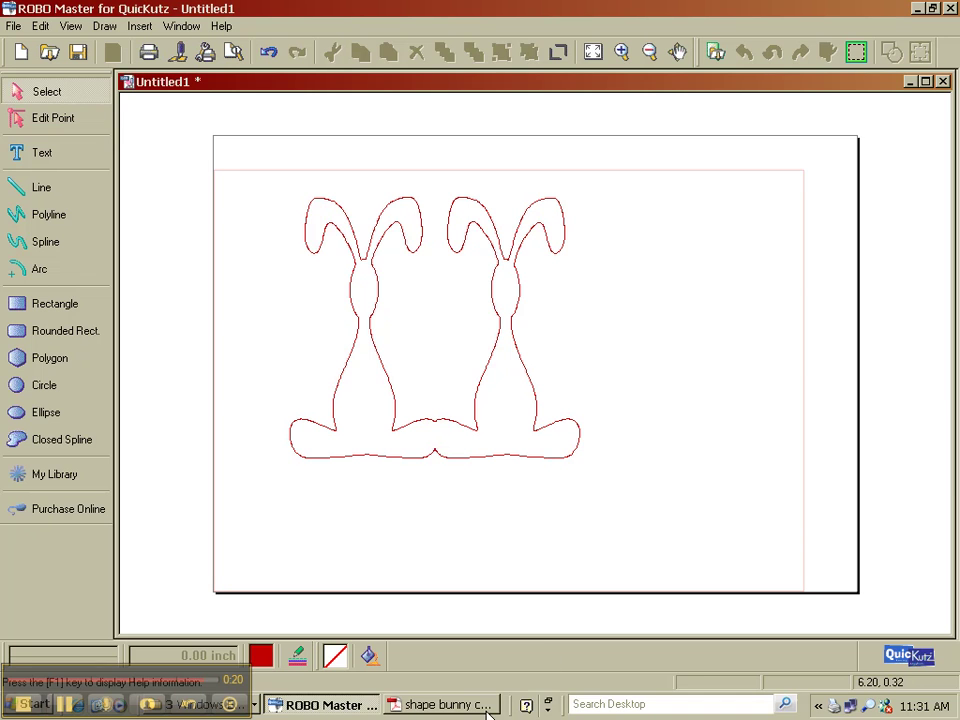